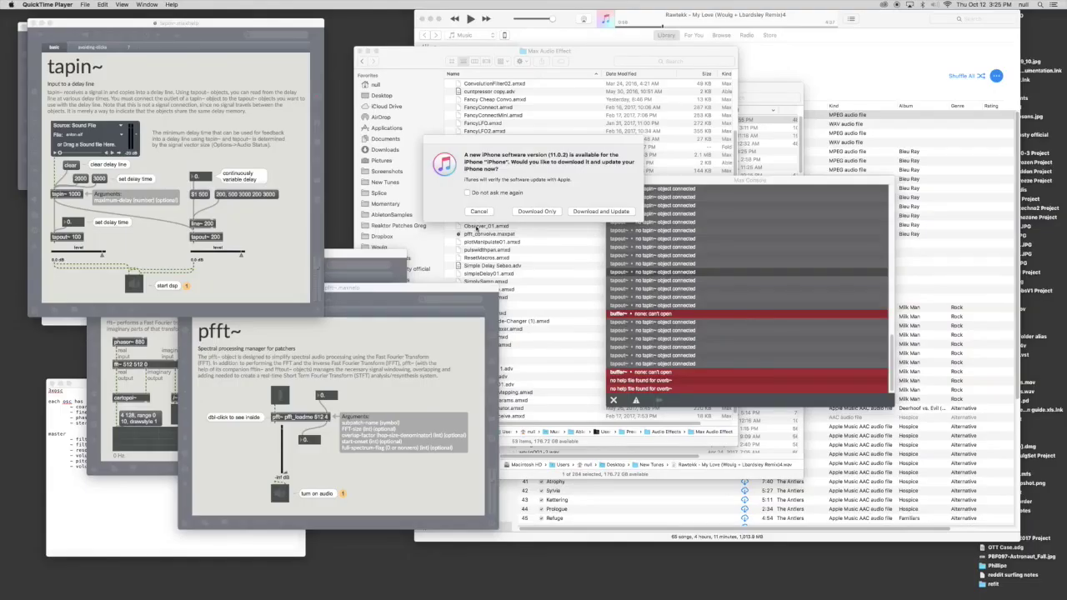
Dismiss the iPhone update prompt and minimize iTunes and the Max Console window.
click(481, 212)
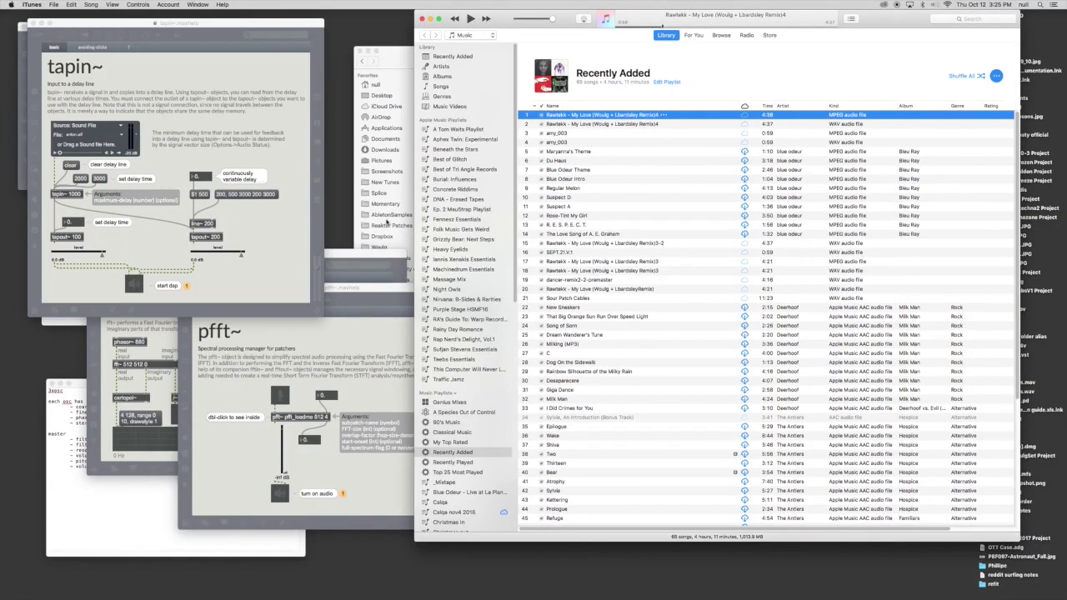
click(430, 17)
drag(635, 181, 477, 93)
click(461, 94)
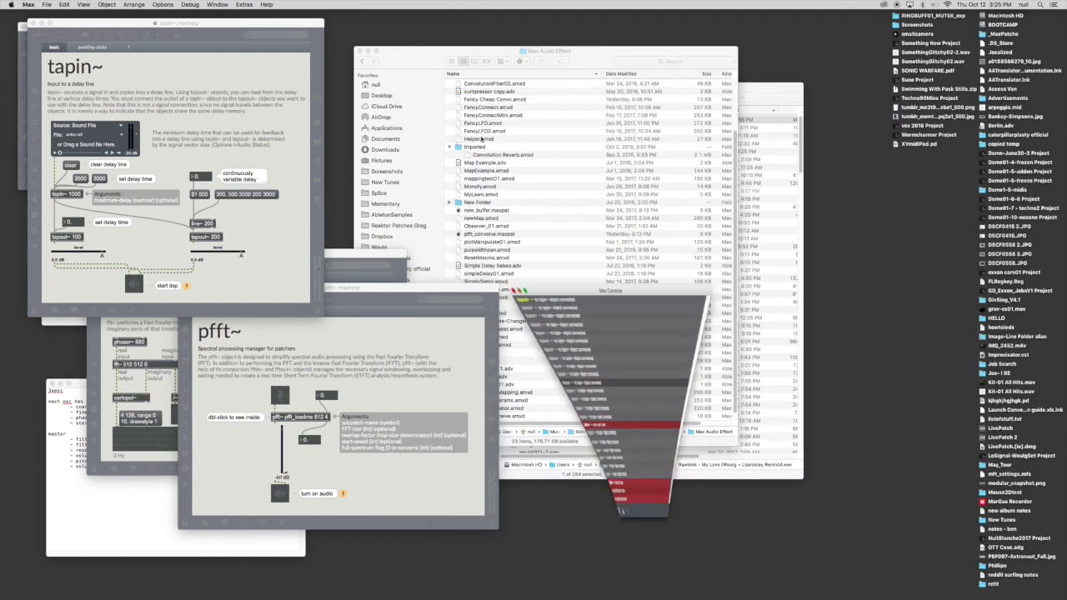
Tidy the windows and show the contents of the Max Audio Effect folder.
click(372, 51)
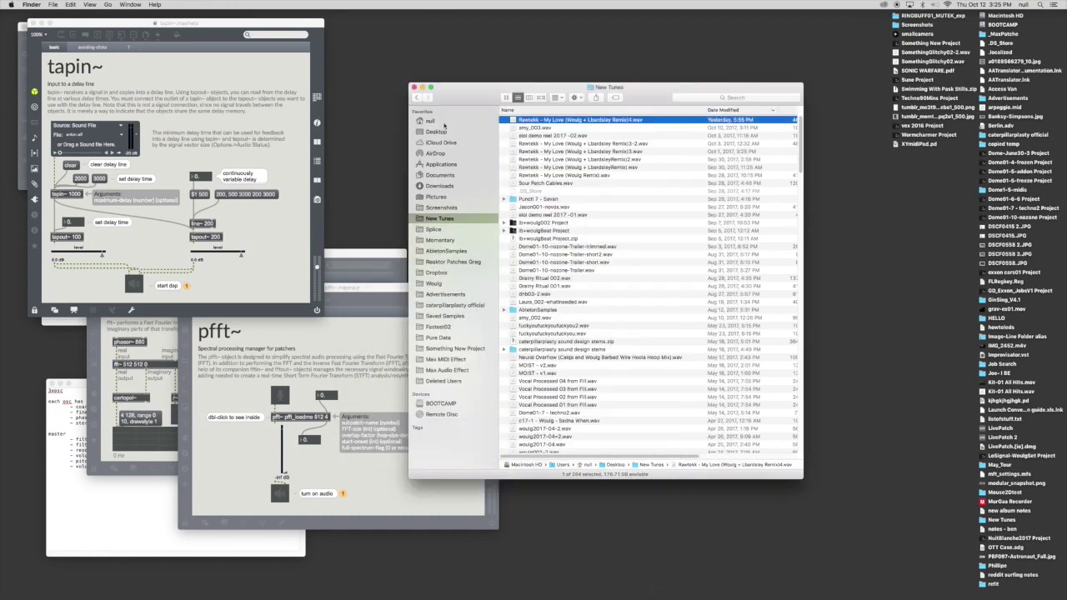
drag(550, 88, 487, 47)
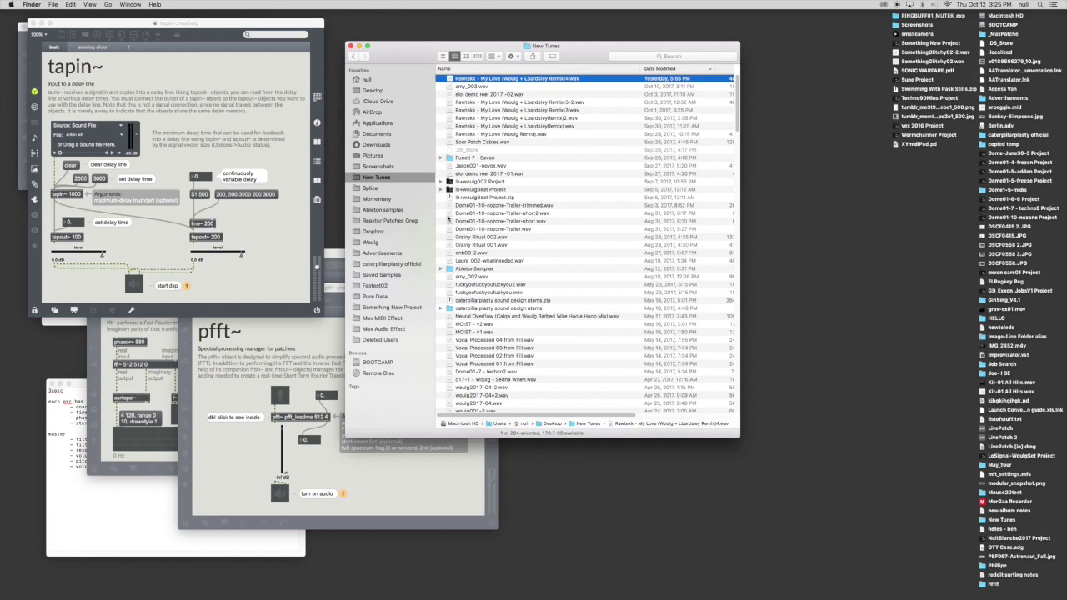
click(395, 330)
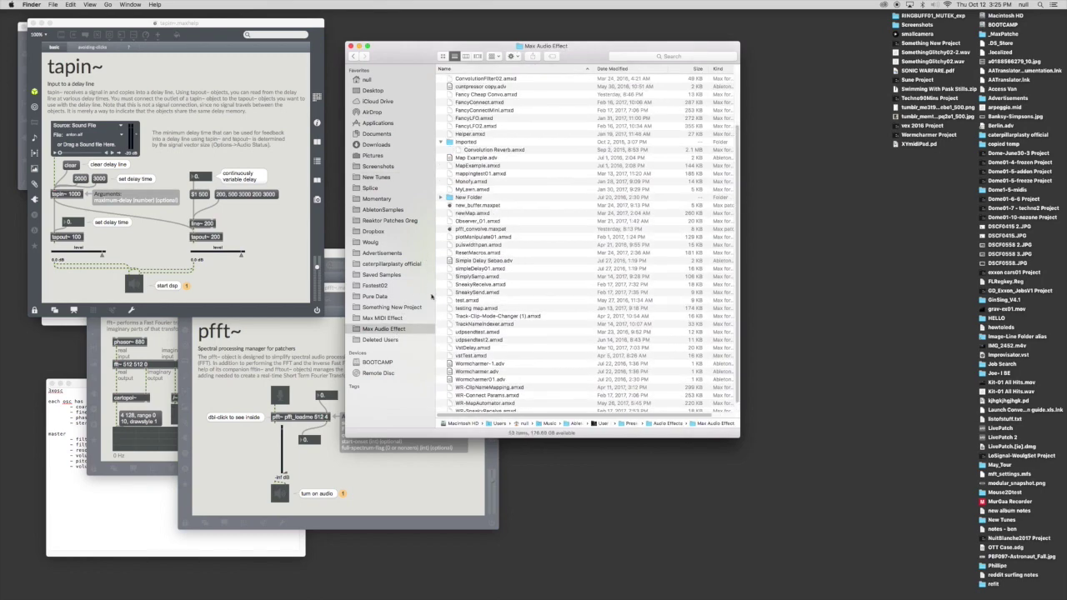
scroll(479, 215, down, 1)
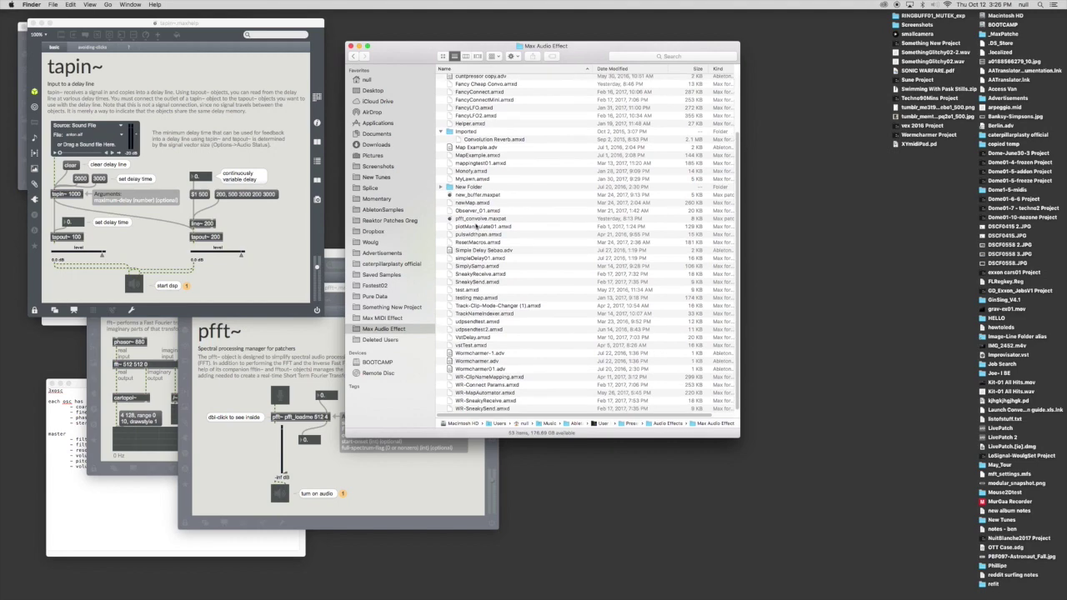
scroll(477, 227, up, 5)
scroll(477, 227, down, 5)
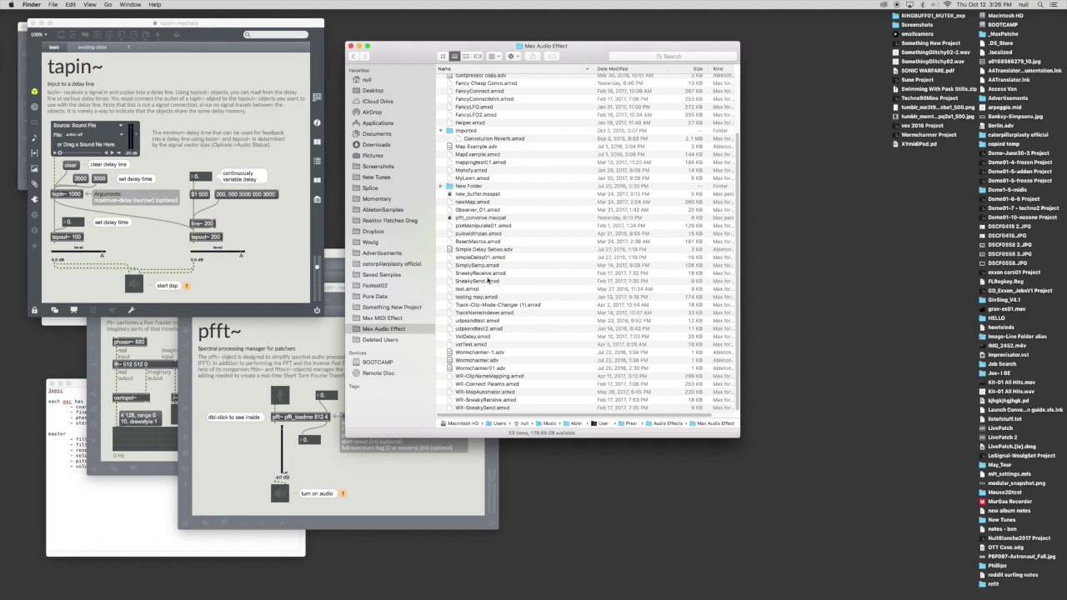
Copy SneakyReceive.amxd and open a new Finder window.
click(488, 274)
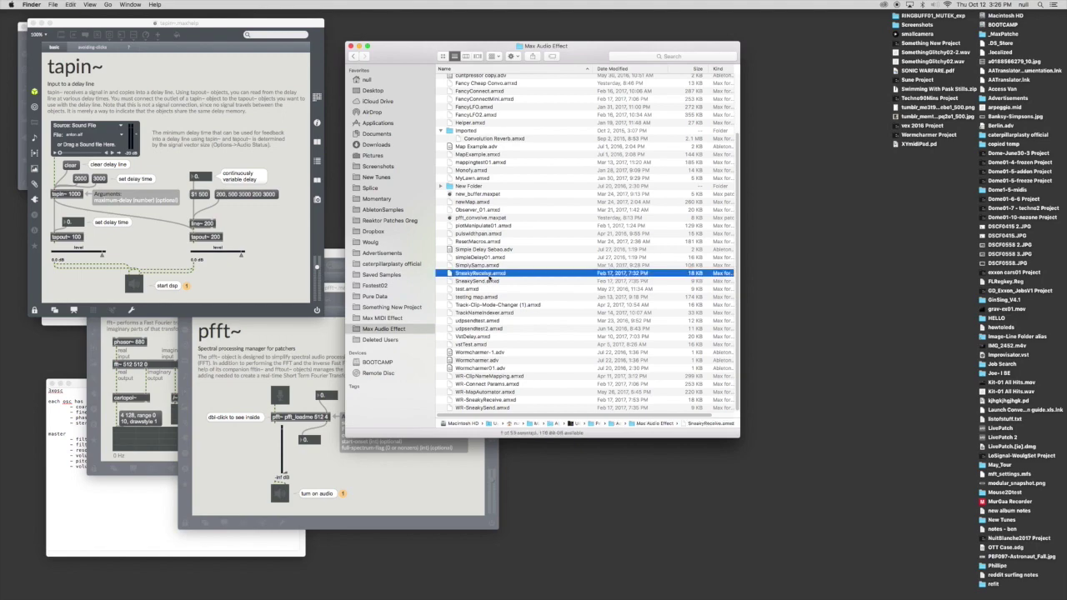
key(shift+super+t)
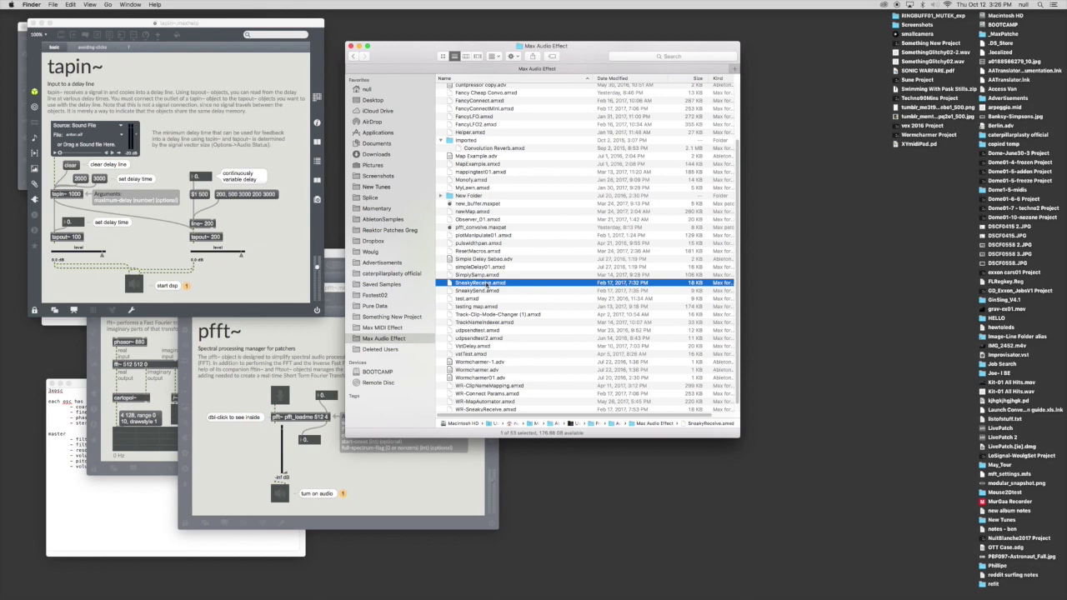
scroll(490, 291, down, 1)
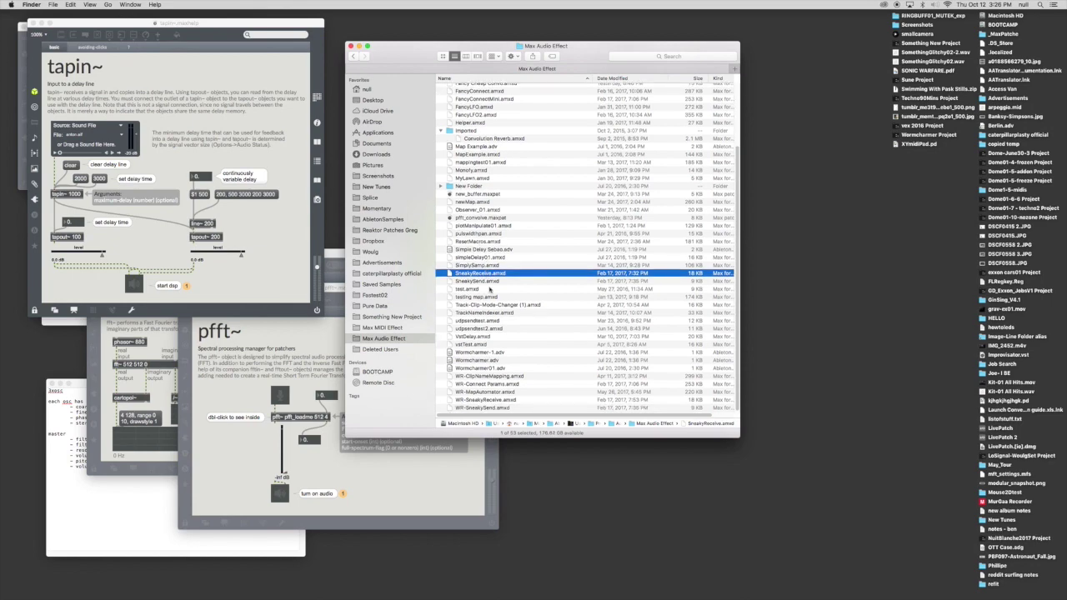
key(super+n)
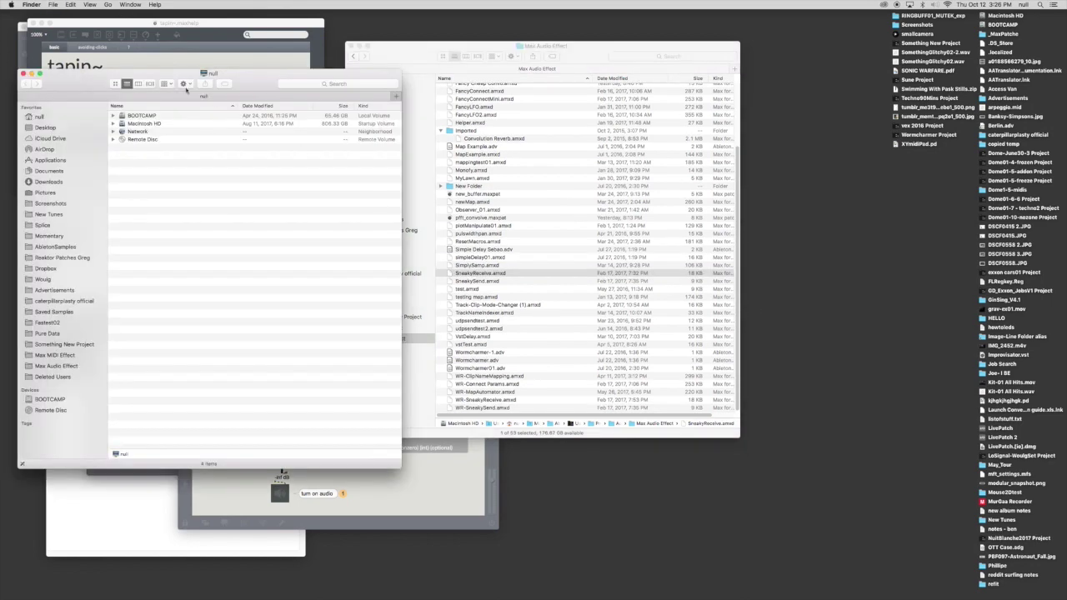
Create a new Desktop folder named alfsdjkjas.
drag(186, 90, 453, 86)
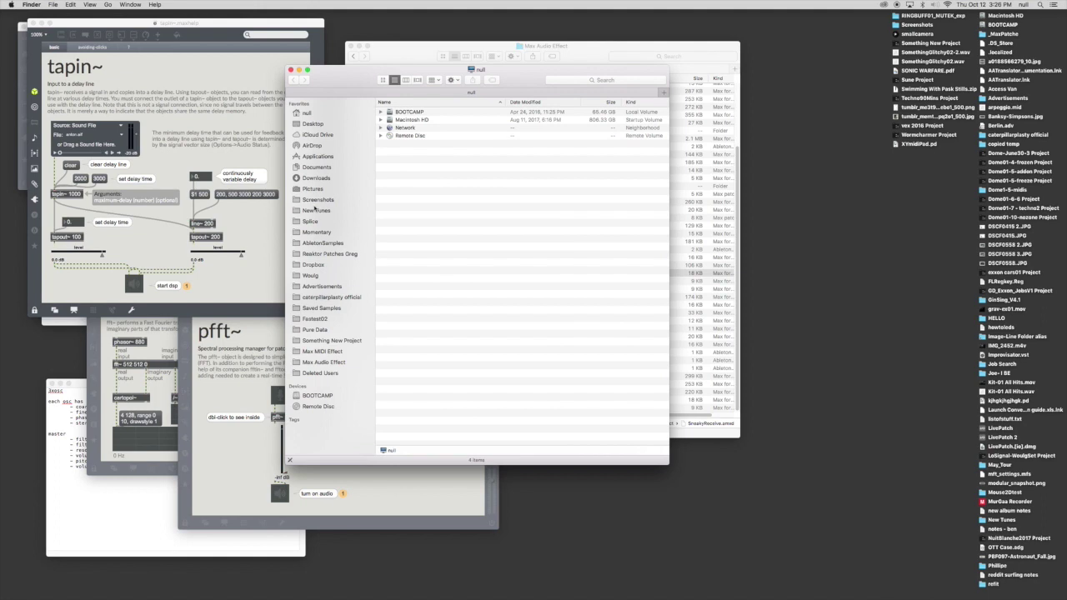
click(313, 124)
click(459, 246)
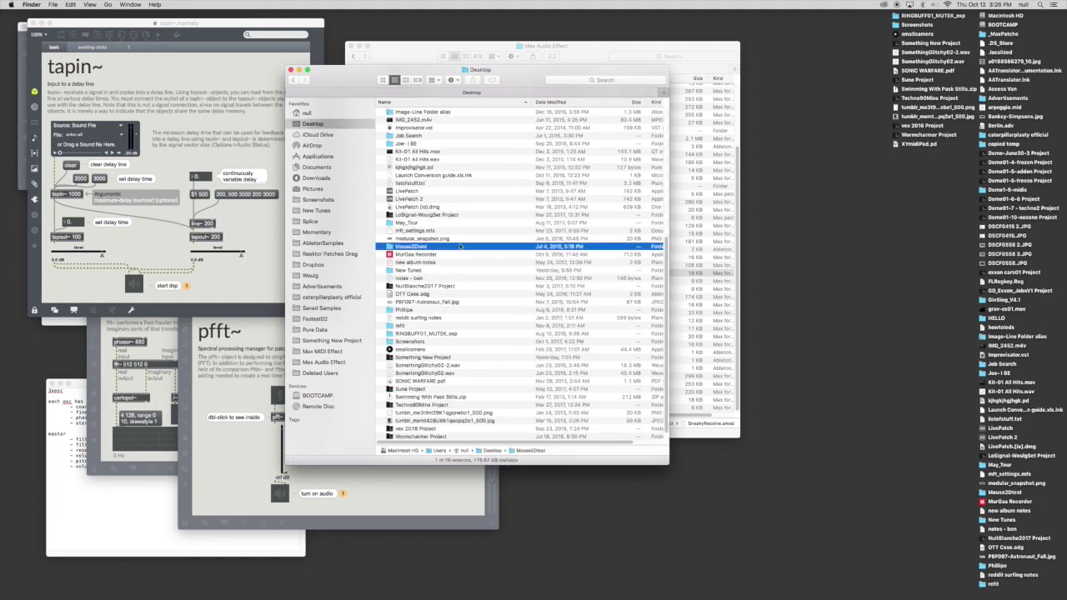
key(super+shift+n)
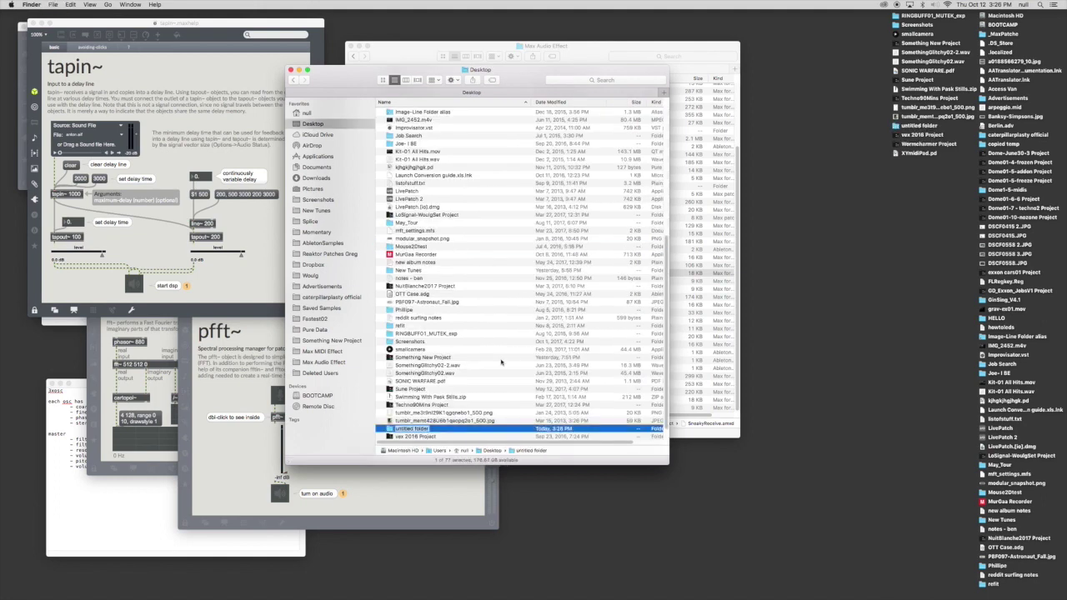
text(alfsdjkjas)
key(Return)
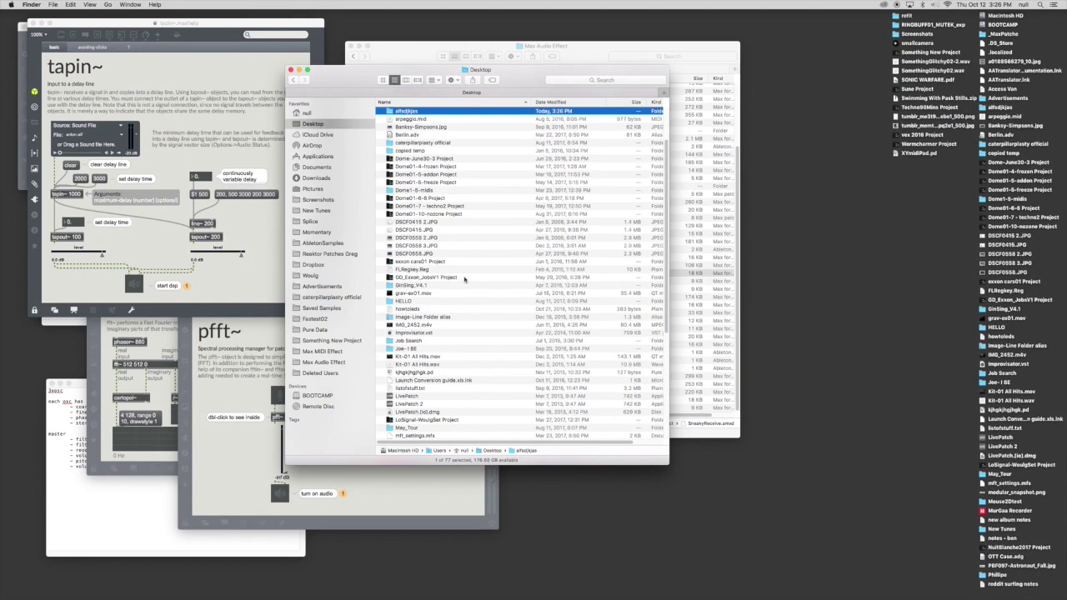
Open alfsdjkjas and paste SneakyReceive.amxd into it.
double_click(406, 111)
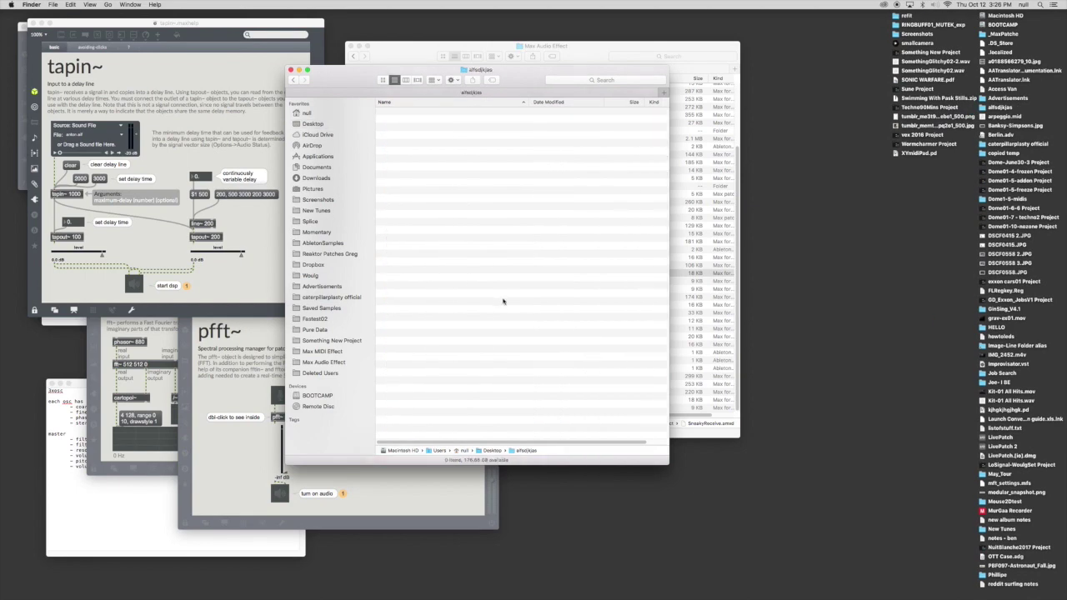
key(super+v)
drag(355, 90, 403, 128)
Rename SneakyReceive.amxd to SneakyReceive.amxd.txt, accepting the .txt extension.
click(486, 152)
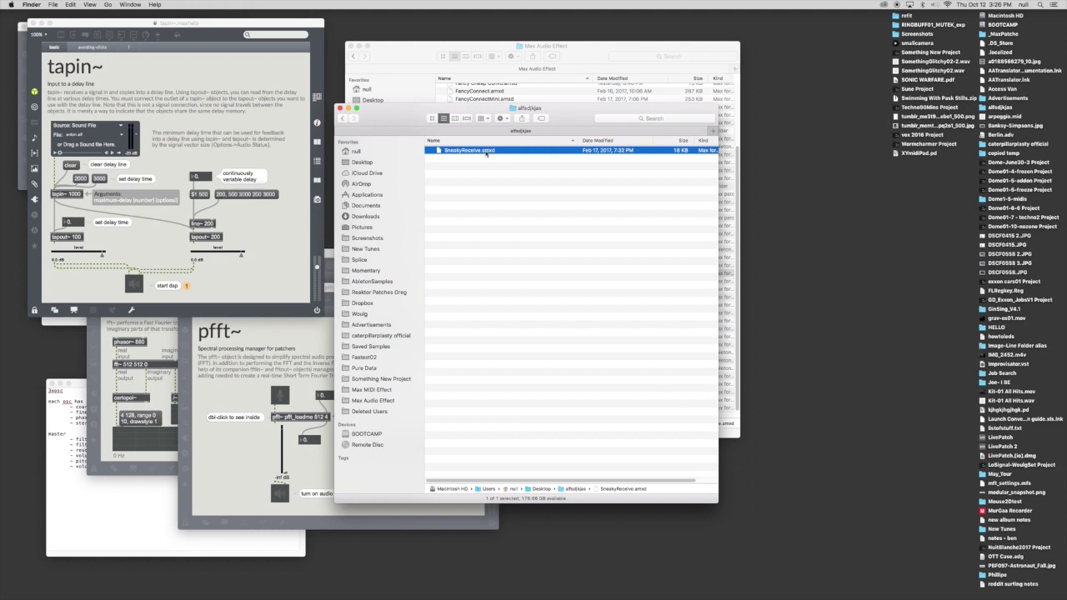
key(Return)
key(Right)
key(BackSpace)
key(BackSpace)
key(BackSpace)
key(BackSpace)
text(txt)
key(Return)
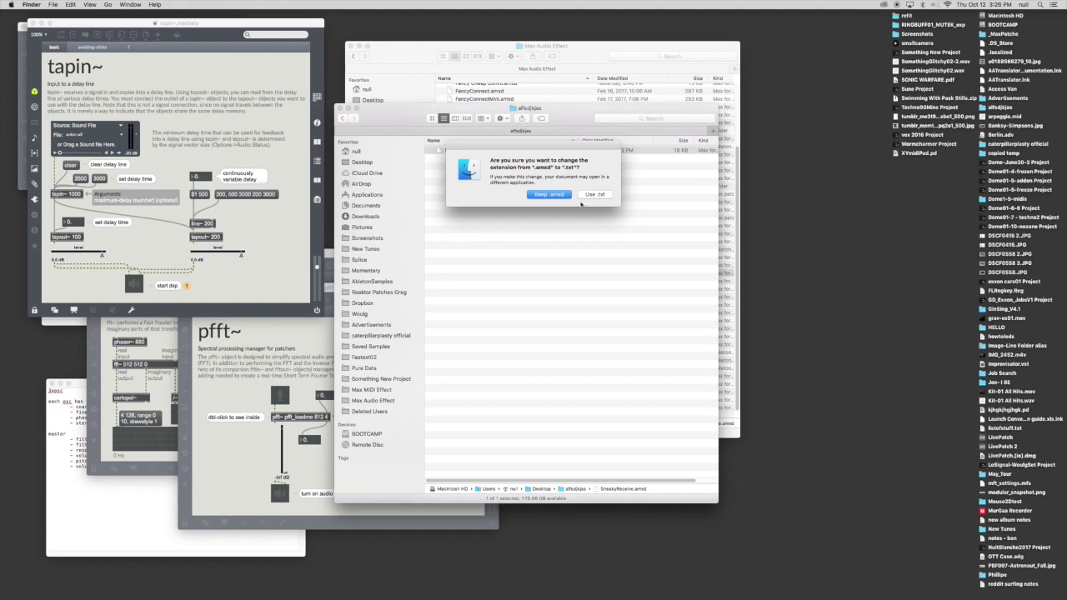
click(594, 194)
drag(411, 117, 421, 185)
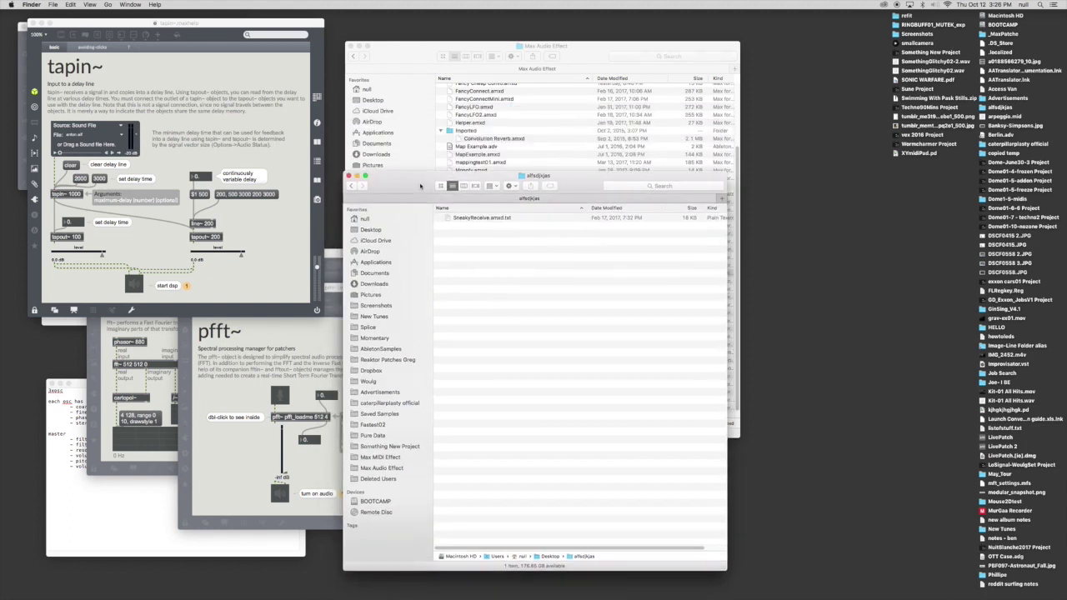
Shorten the file name to SneakyReceive.txt, keeping the .txt extension.
click(504, 220)
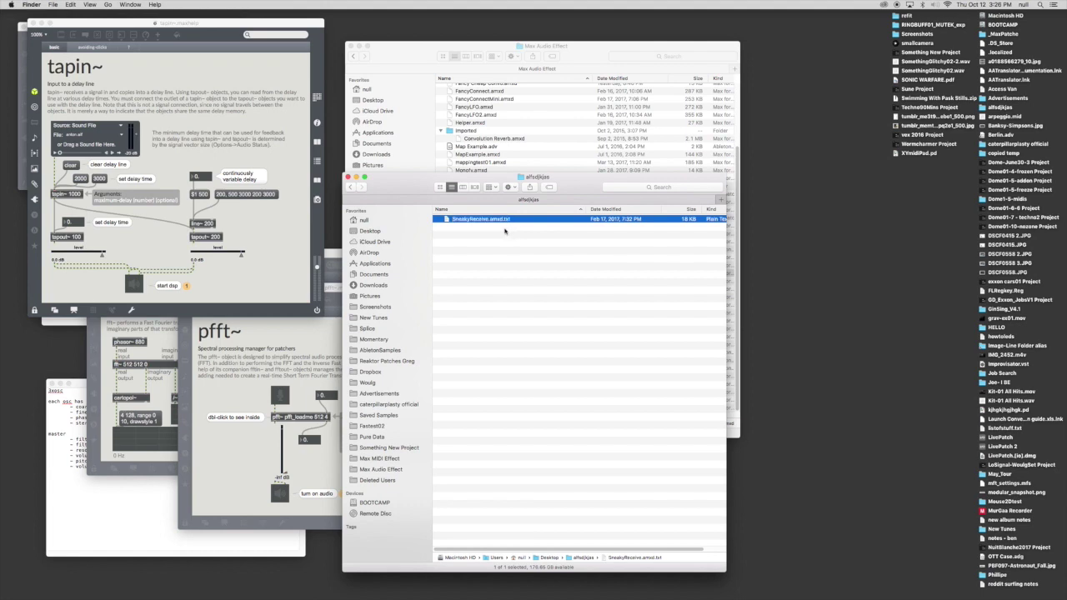
right_click(501, 222)
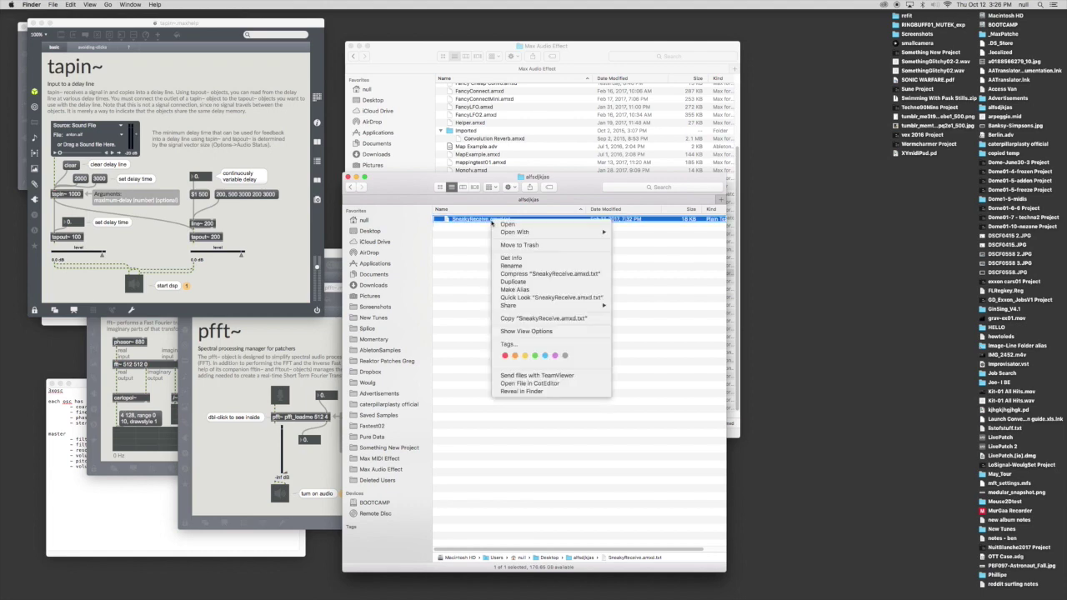
click(490, 222)
click(495, 221)
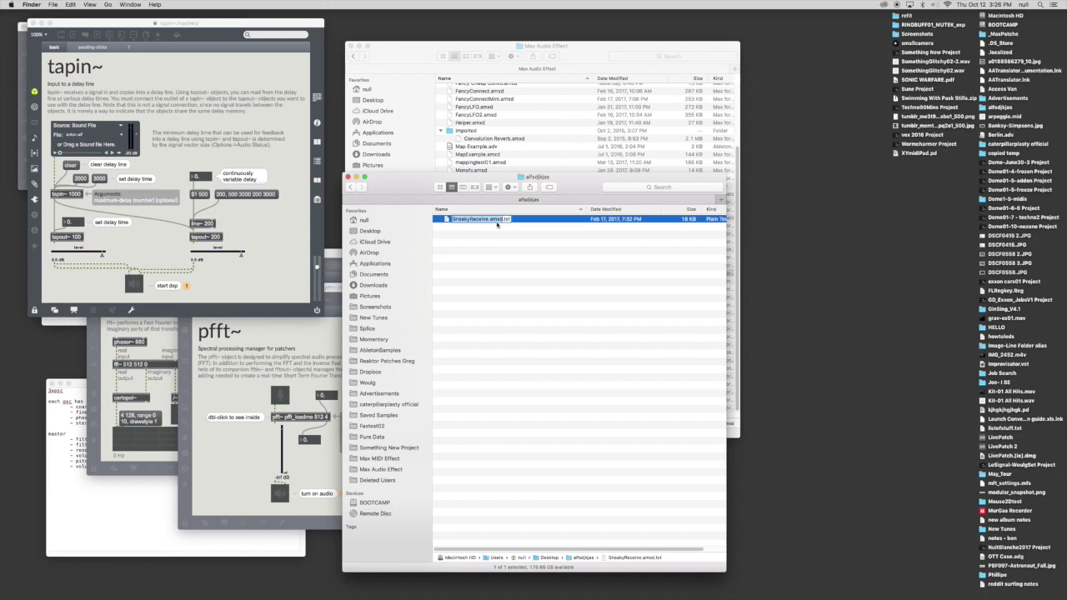
click(498, 221)
key(Delete)
key(Delete)
key(Delete)
key(BackSpace)
key(Return)
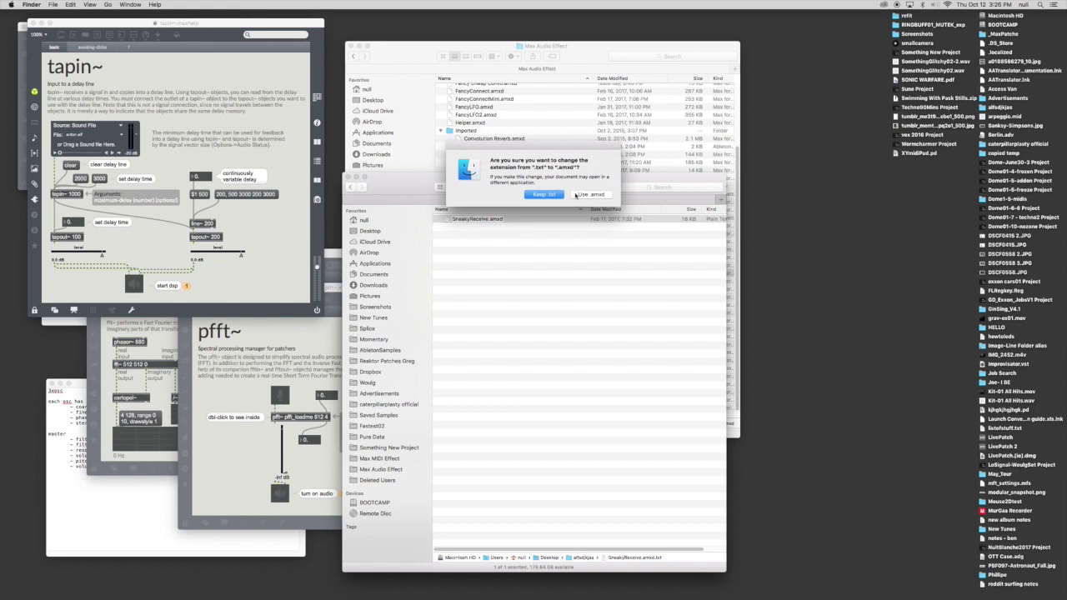
click(546, 194)
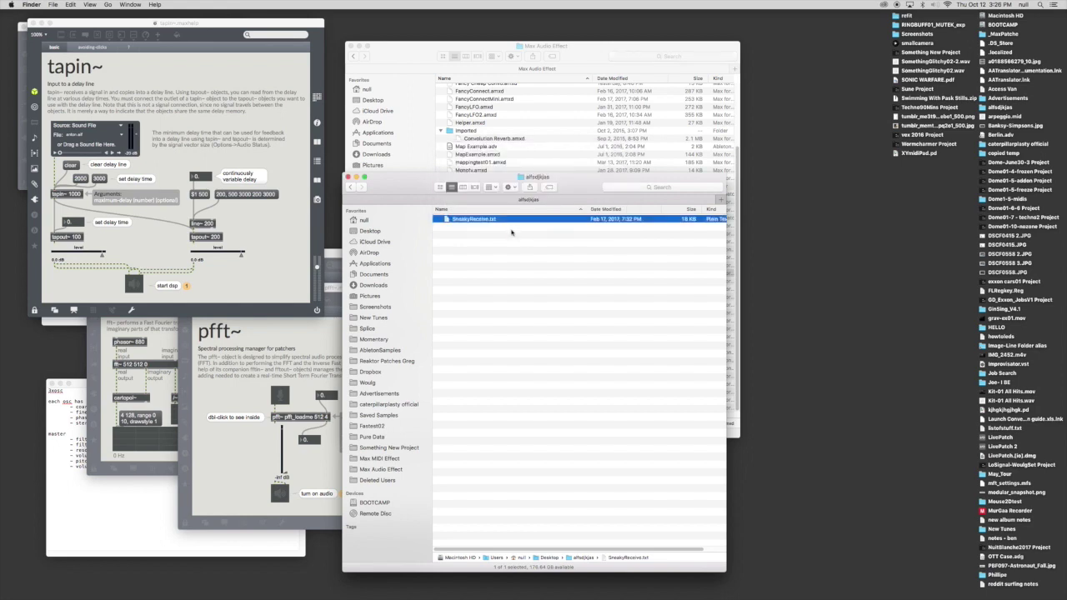
drag(500, 178, 529, 50)
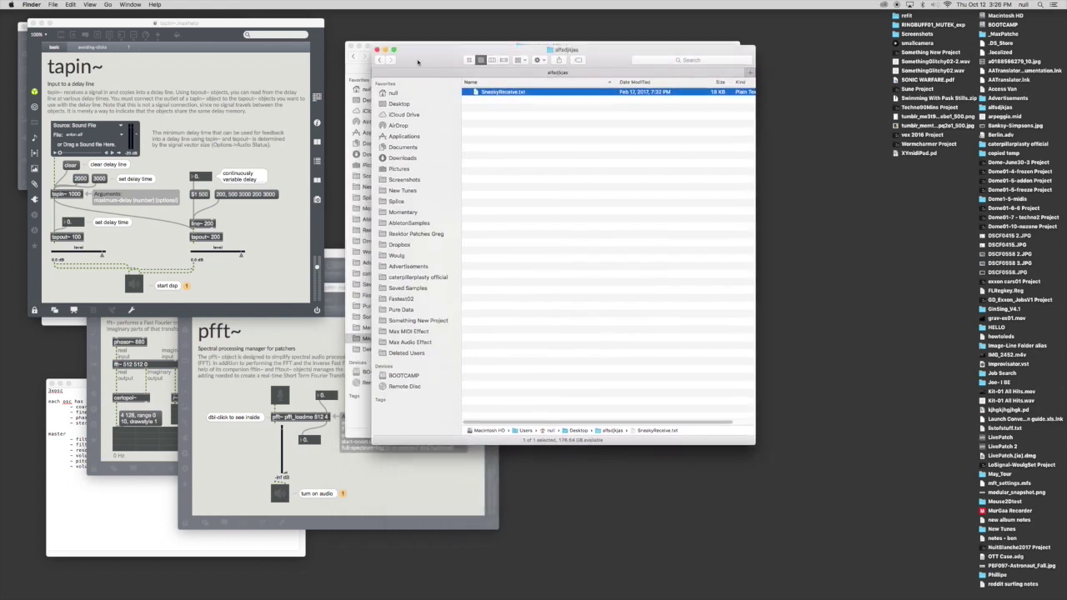
Rename SneakyReceive.txt to SneakyReceive.amxd, accepting the .amxd extension.
click(525, 92)
key(BackSpace)
key(BackSpace)
key(BackSpace)
text(amxdamxd)
key(Return)
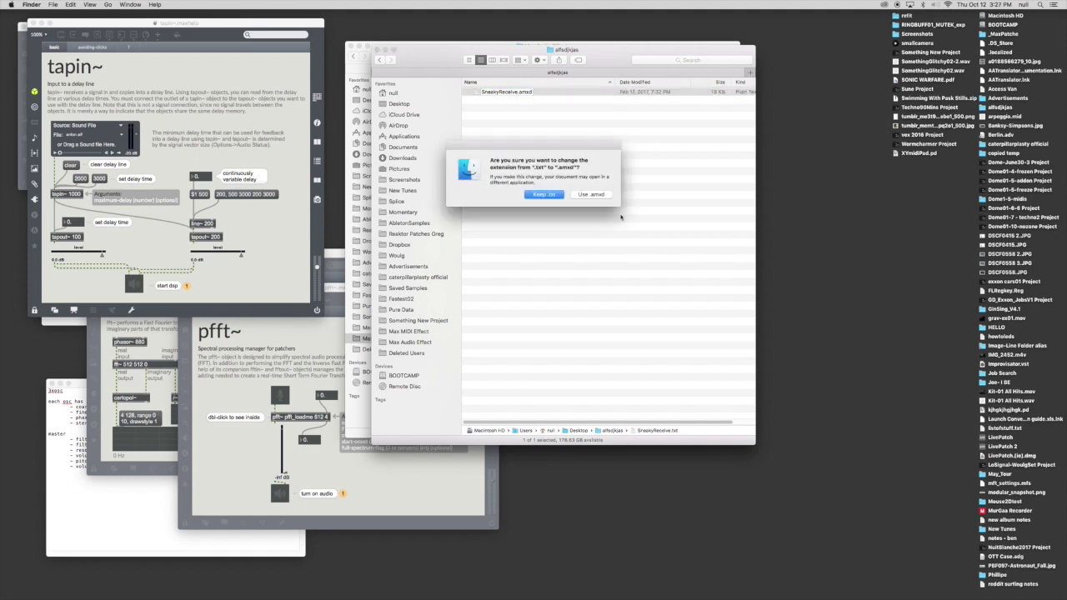
click(591, 195)
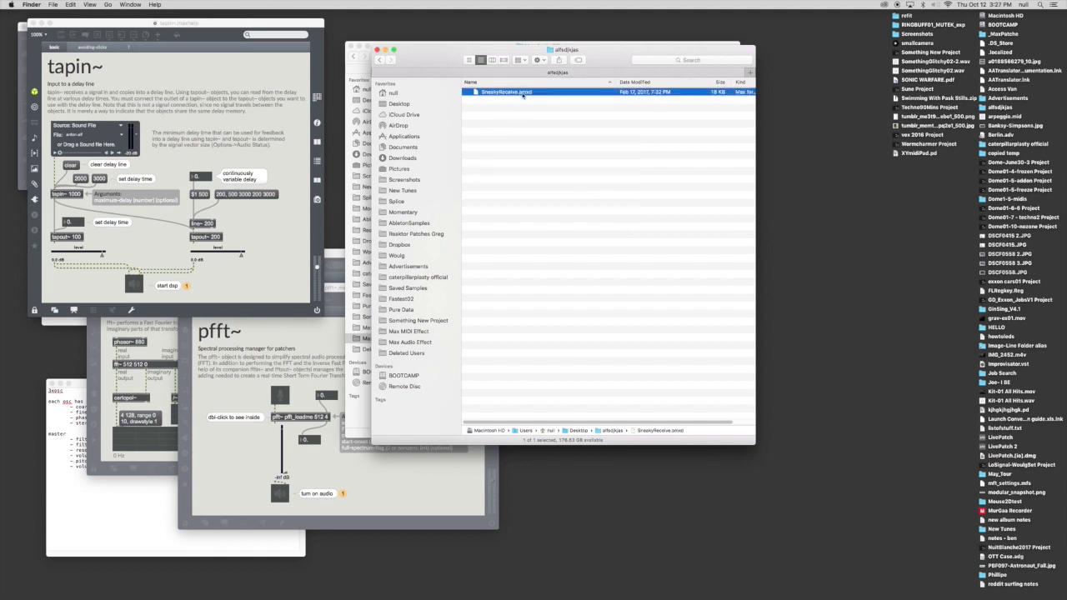
Rename it to SneakyReceive.amxd.txt and back to SneakyReceive.amxd, confirming each extension change.
click(546, 125)
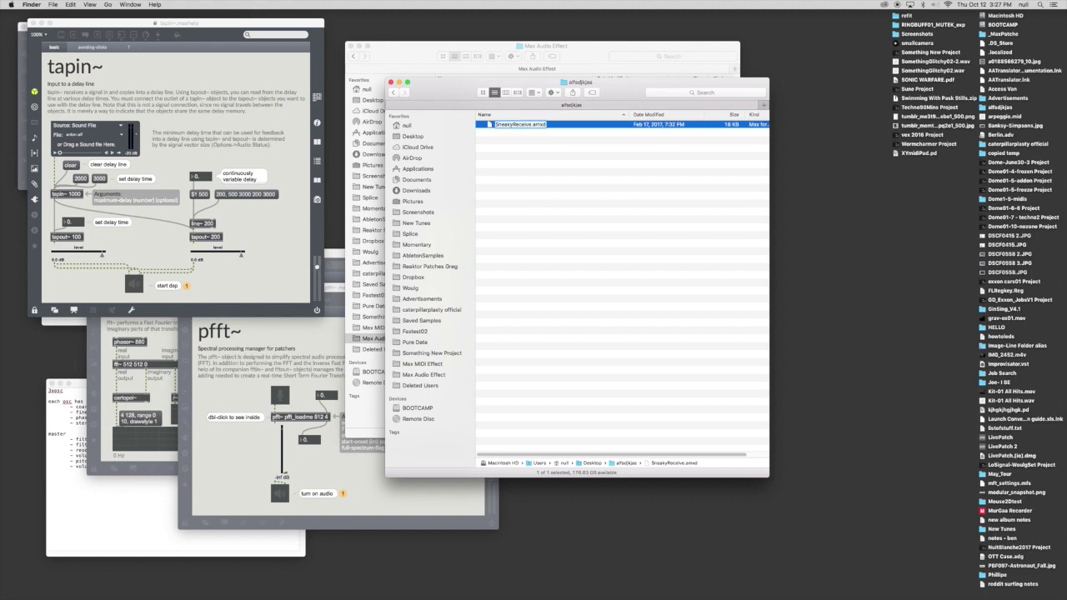
text(.txt)
key(Return)
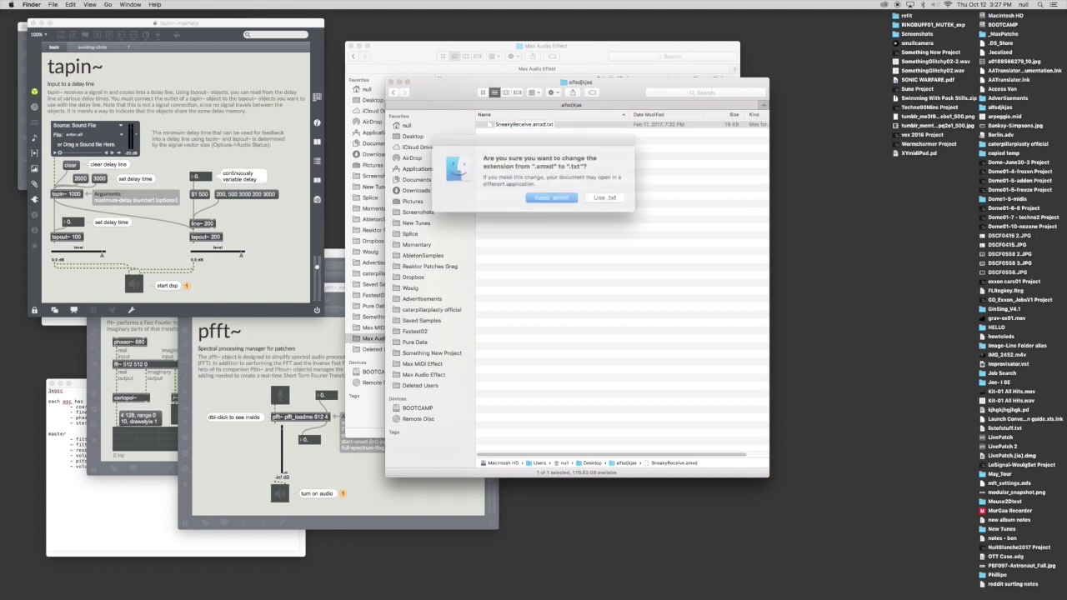
click(595, 195)
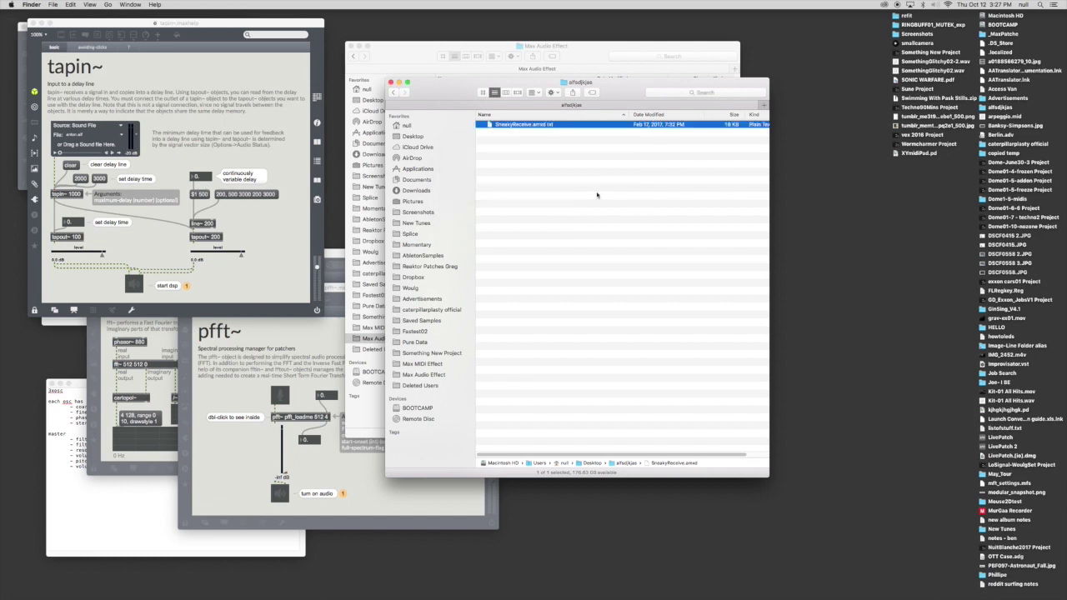
click(546, 125)
key(BackSpace)
key(BackSpace)
key(BackSpace)
key(BackSpace)
key(BackSpace)
text(d)
key(Return)
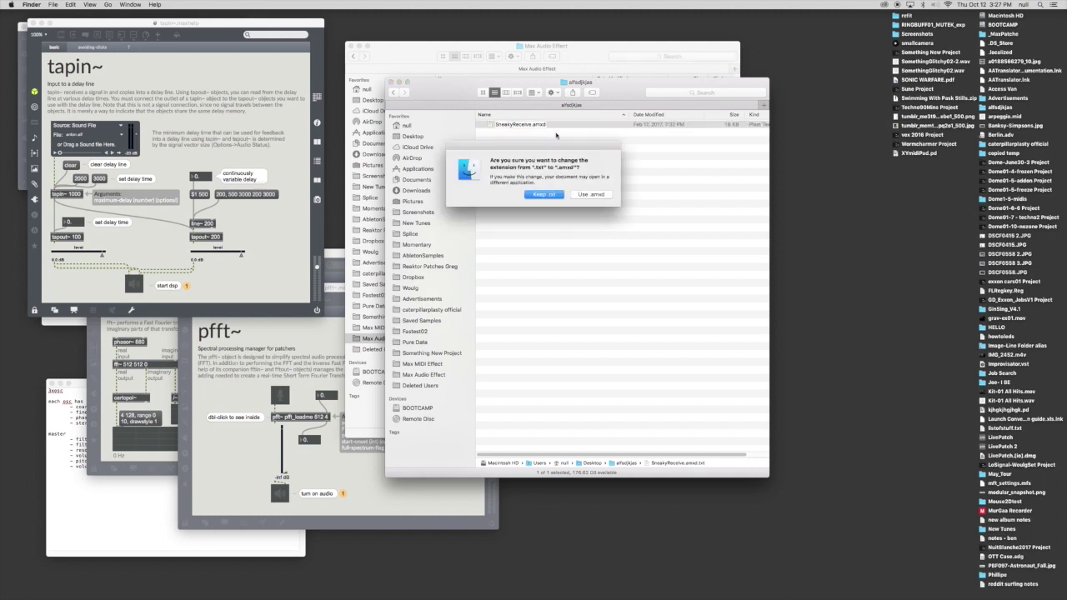
key(Return)
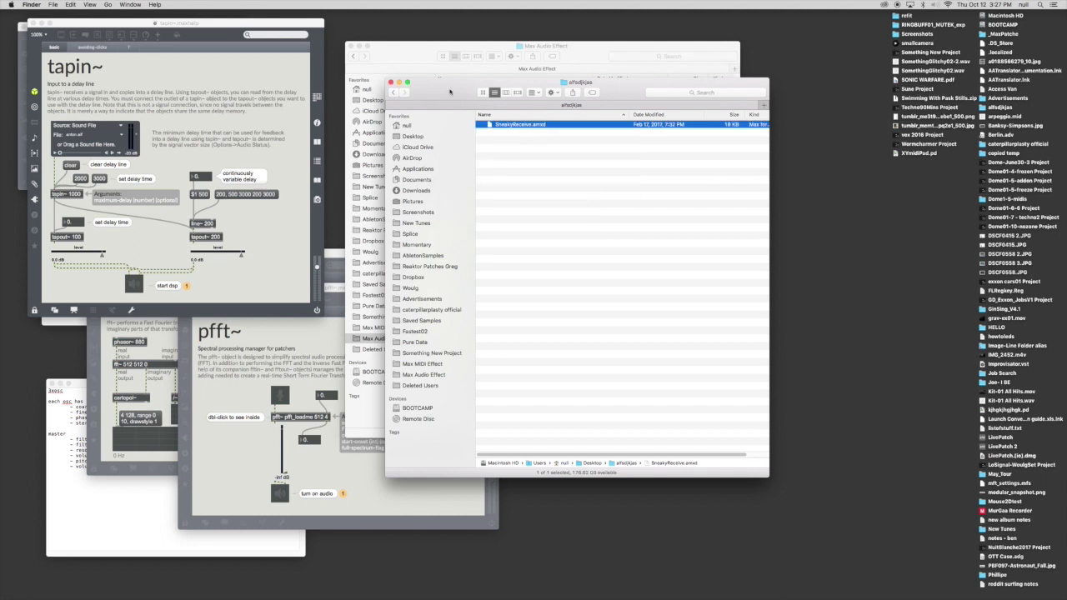
Copy Random Steps 01.ens from Reaktor Patches Greg into the alfsdjkjas folder.
drag(450, 90, 516, 110)
click(411, 147)
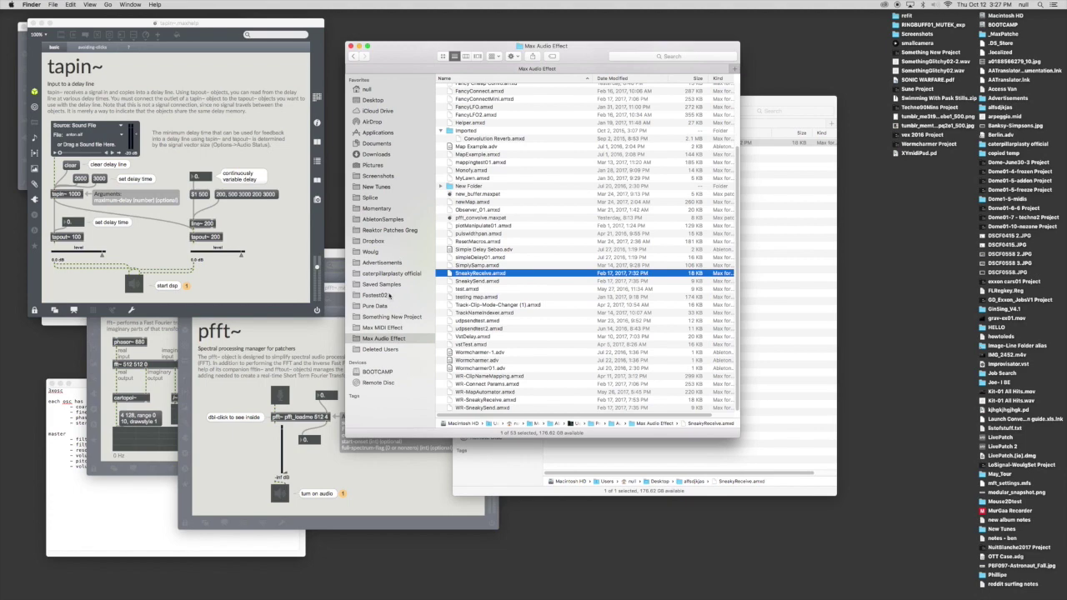
click(396, 231)
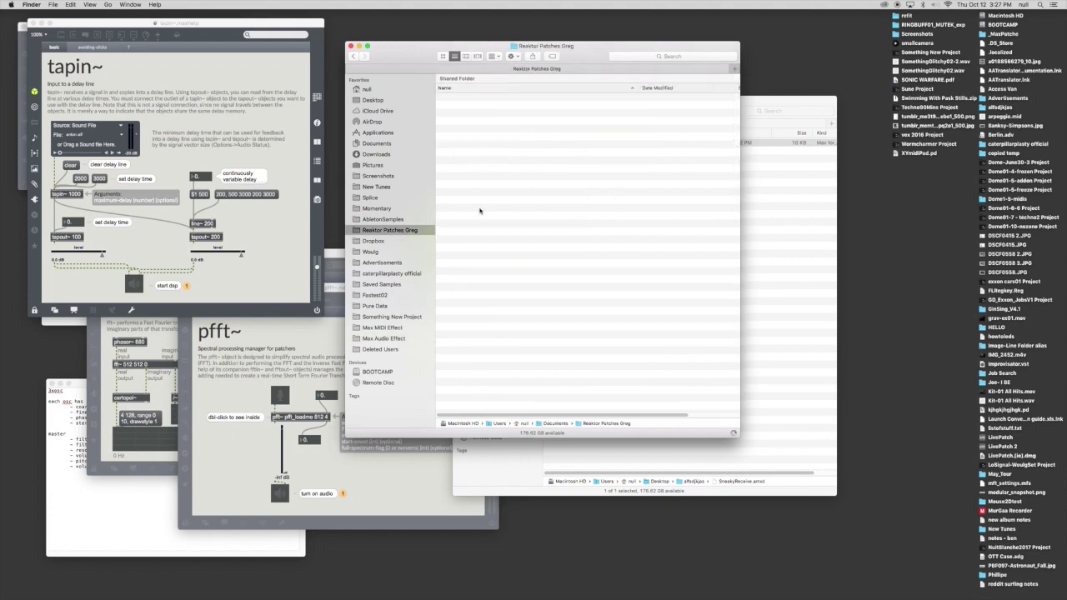
click(496, 135)
drag(497, 137, 751, 234)
Rename the copy to Random Steps 01.ens.txt, then back to Random Steps 01.ens.
click(608, 144)
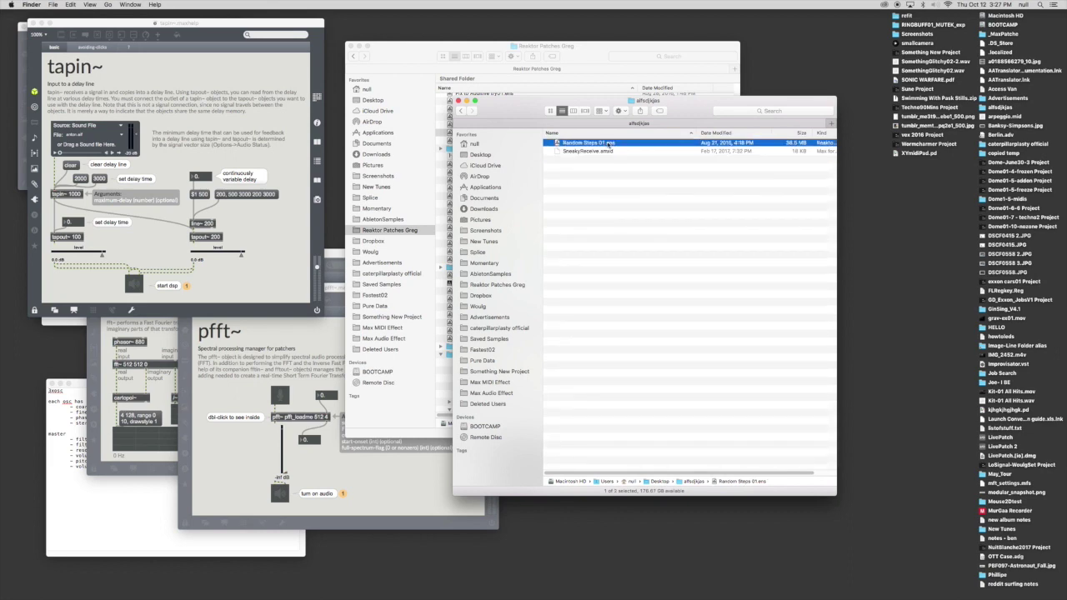
click(609, 143)
text(.txt)
key(Return)
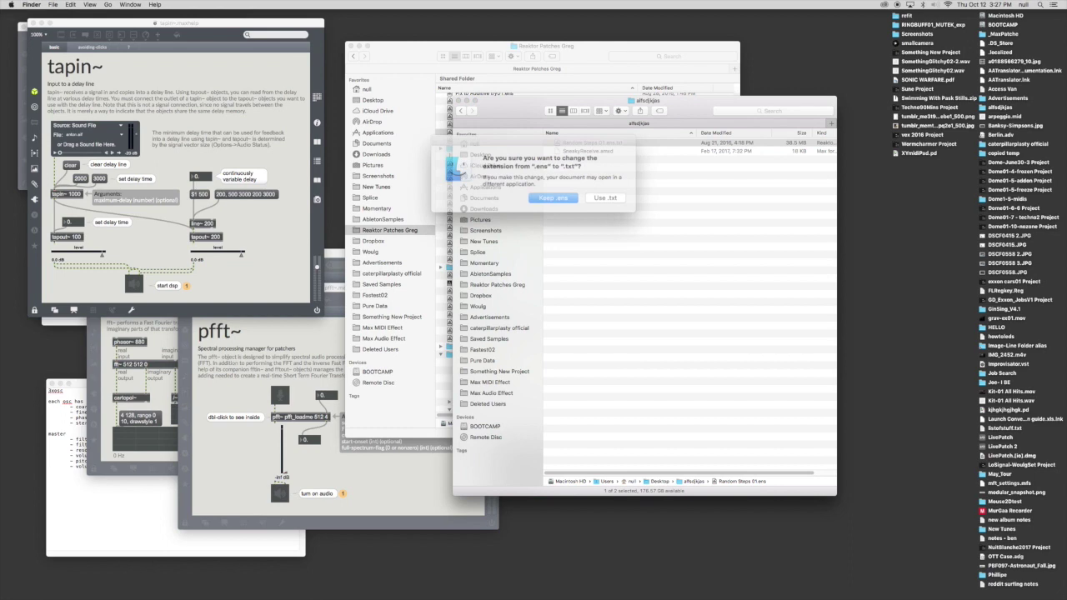
click(609, 198)
click(617, 143)
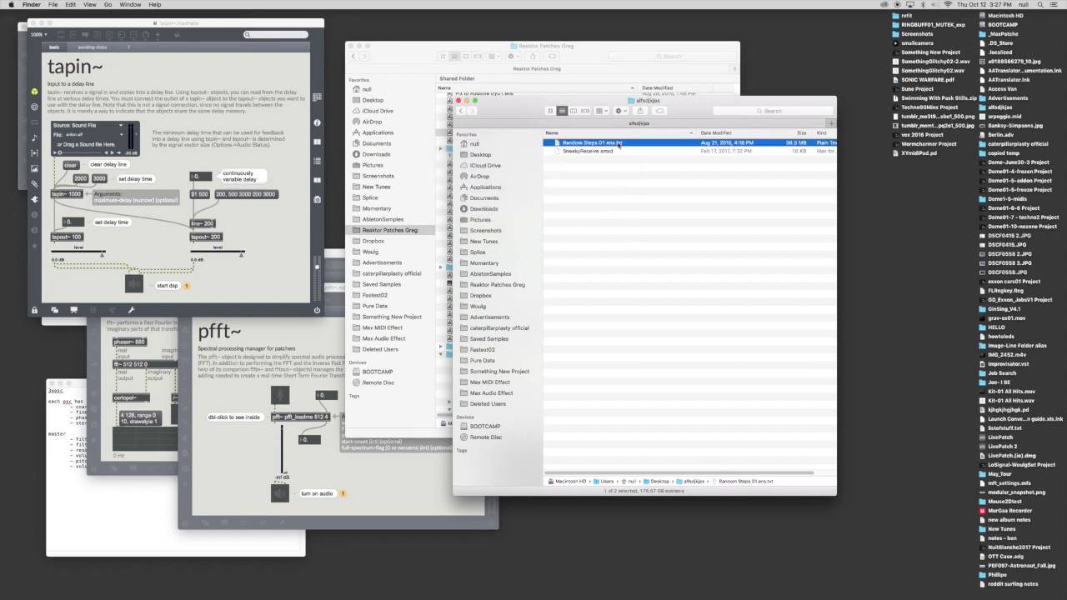
click(619, 143)
key(BackSpace)
key(BackSpace)
key(BackSpace)
key(BackSpace)
key(Return)
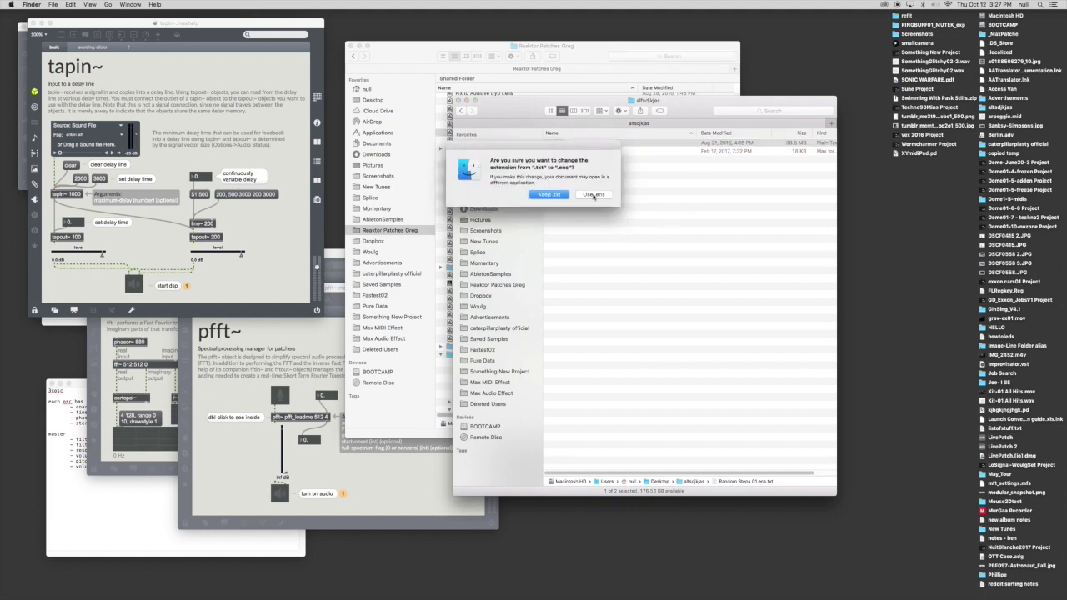
click(606, 196)
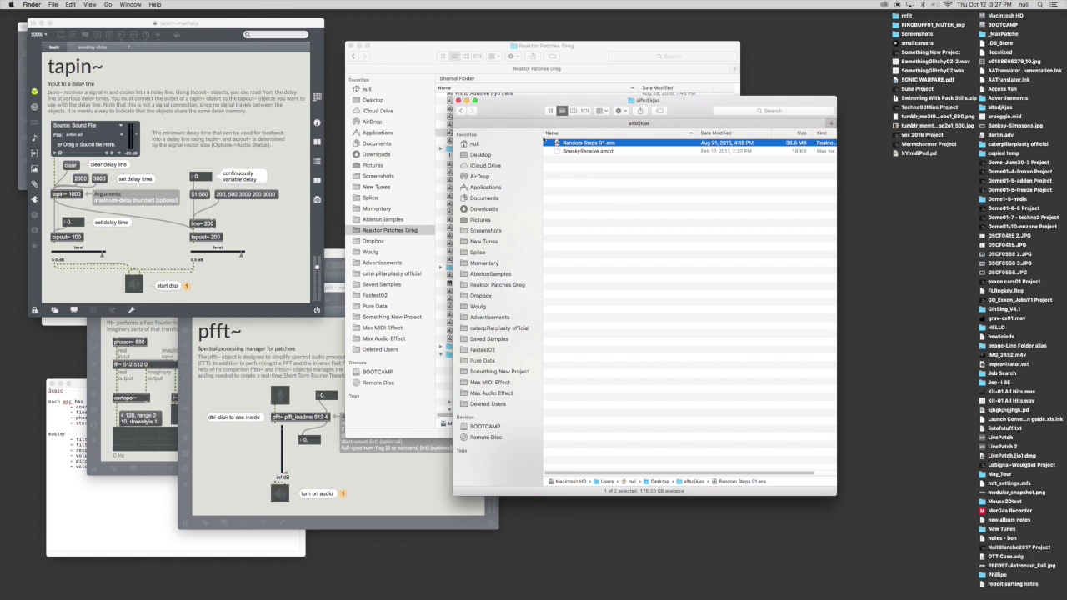
Rename Random Steps 01.ens to Random Steps 01.ens.txt again, confirming .txt.
drag(633, 101, 595, 120)
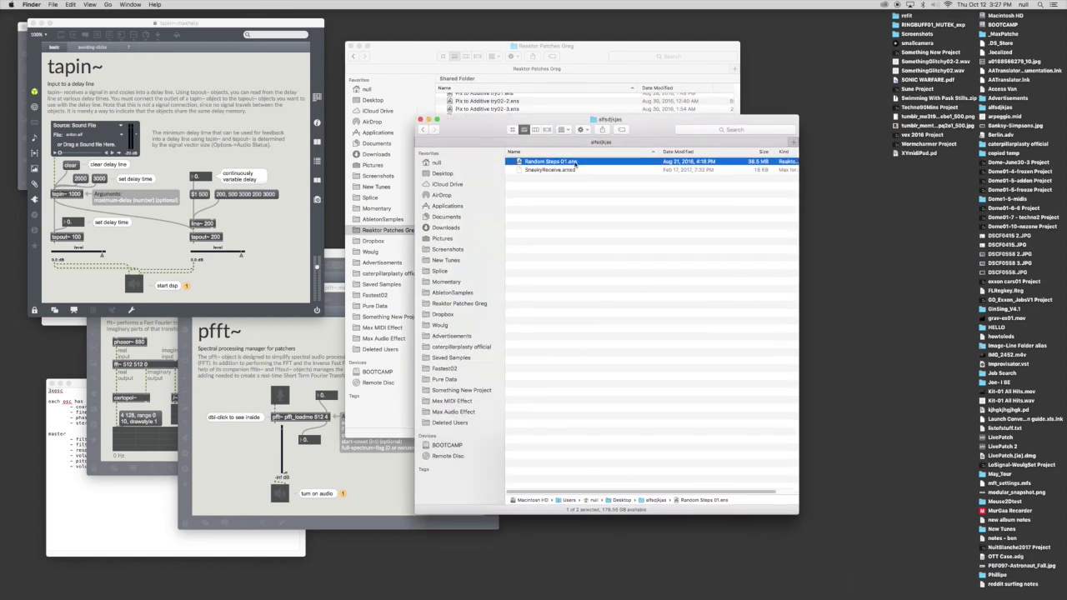
click(575, 163)
text(.txt)
key(Return)
click(595, 198)
Launch Terminal from Spotlight and list the home folder with ls.
key(super+space)
text(terminal)
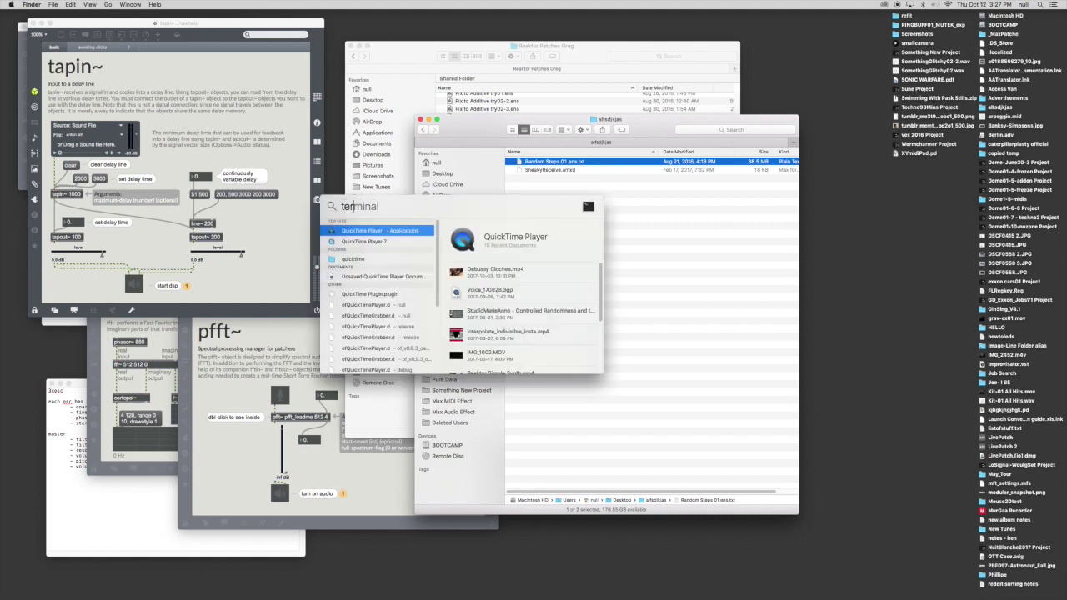
key(Return)
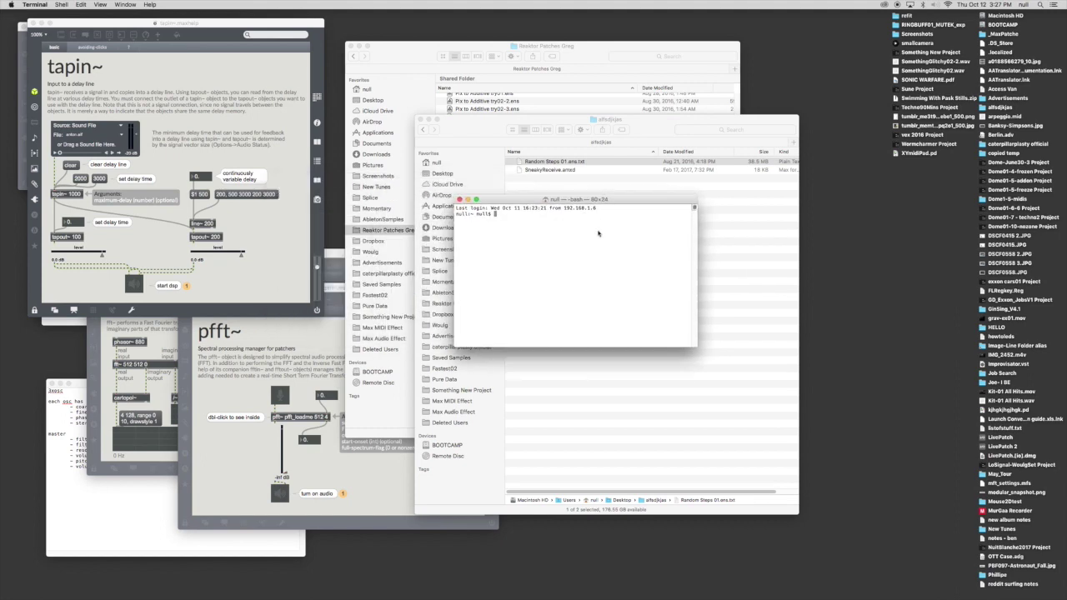
text(ls)
key(Return)
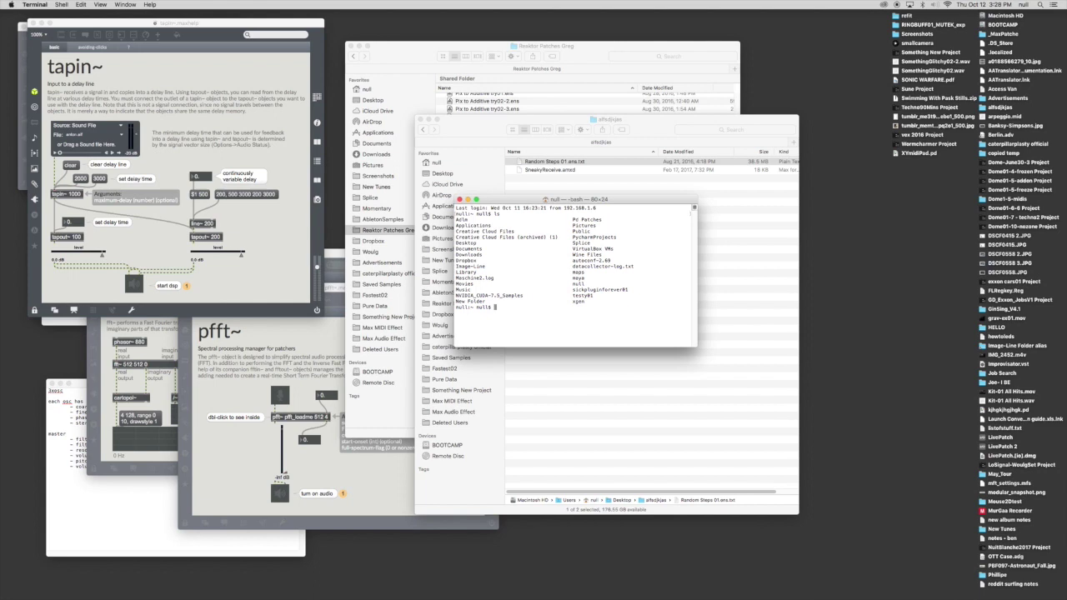
Change into Desktop, list its files, and enlarge the window to 88x30.
text(cd Desktop)
key(Return)
text(ls)
key(Return)
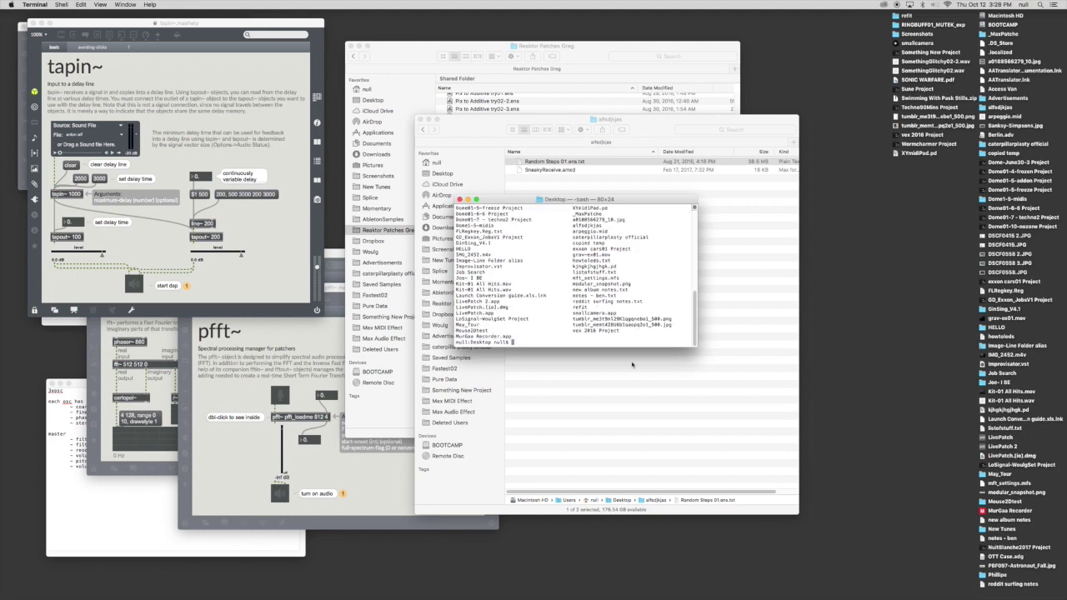
drag(696, 347, 720, 382)
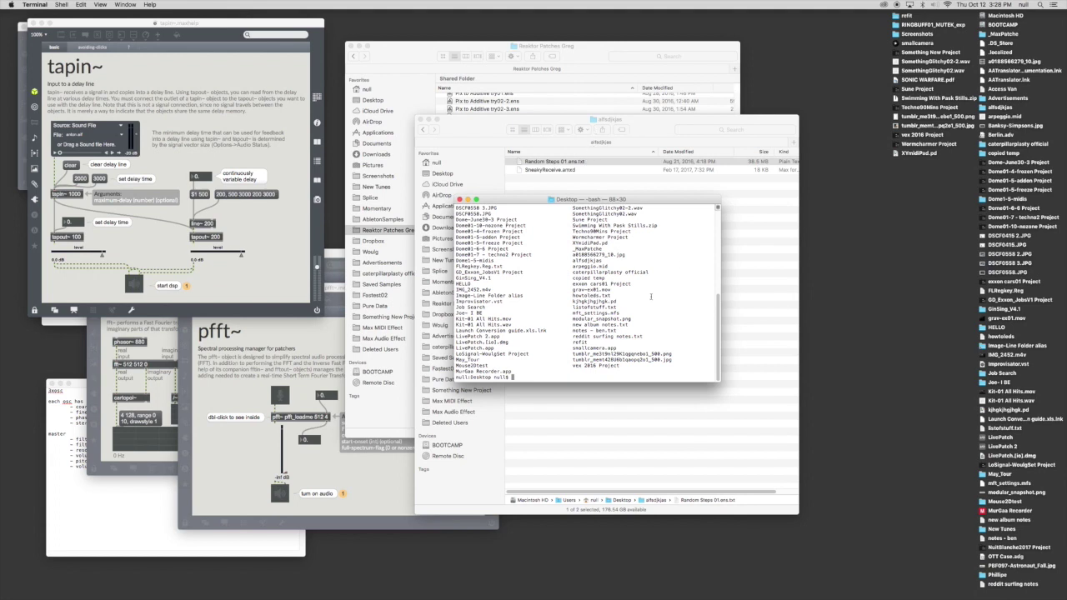
Start typing a cd command at the prompt.
text(cd sl)
key(BackSpace)
key(BackSpace)
text(L)
key(BackSpace)
Change into the alfsdjkjas folder by dropping its path into the cd command.
drag(601, 200, 402, 193)
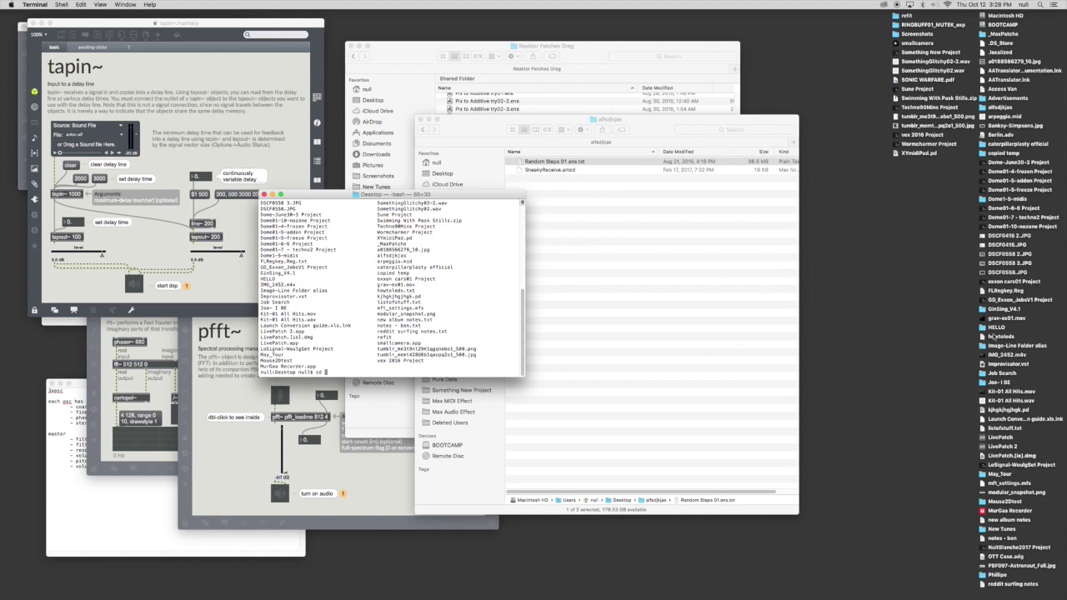
drag(1001, 107, 379, 367)
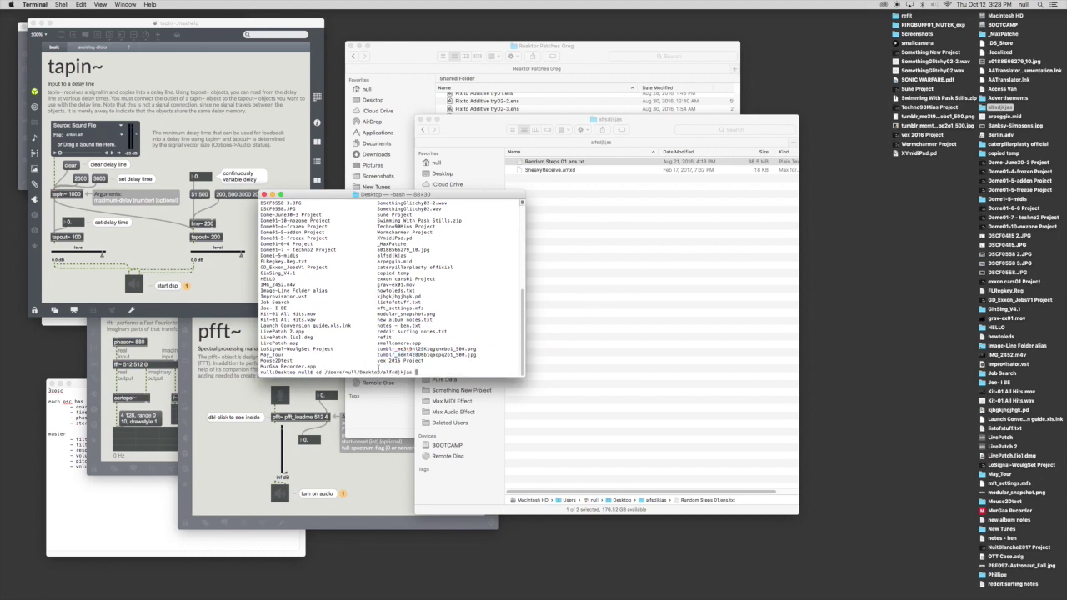
drag(329, 196, 453, 147)
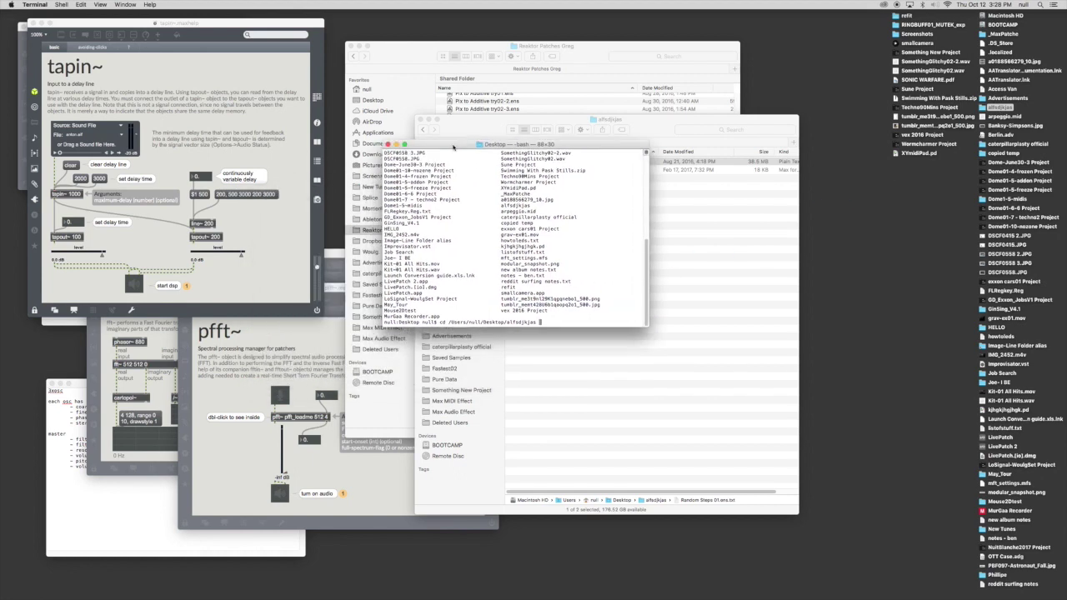
key(Return)
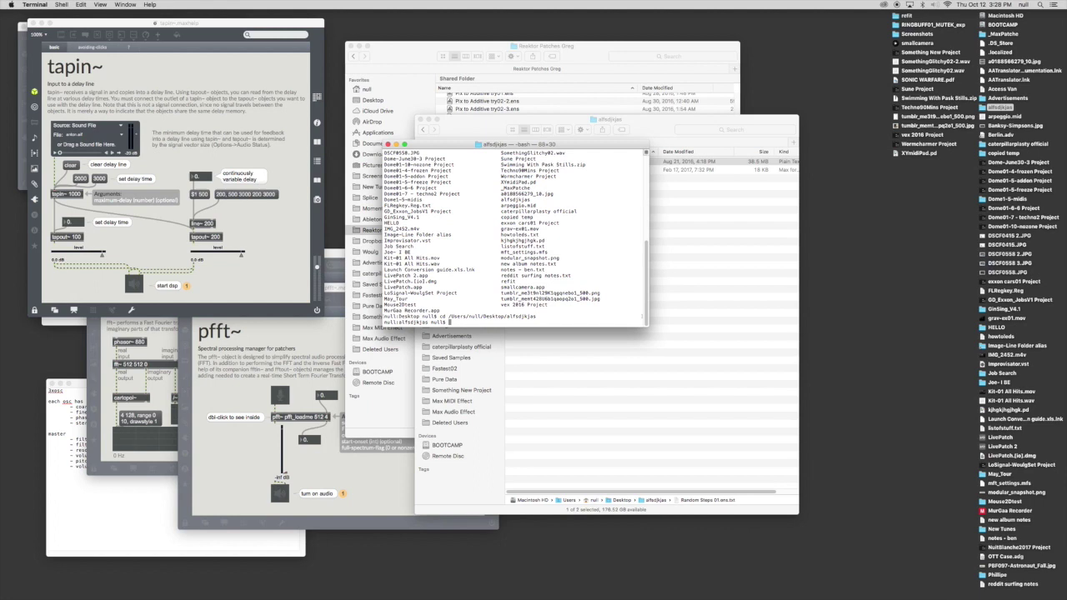
List the folder's files with ls and ls -l.
text(ls)
key(Return)
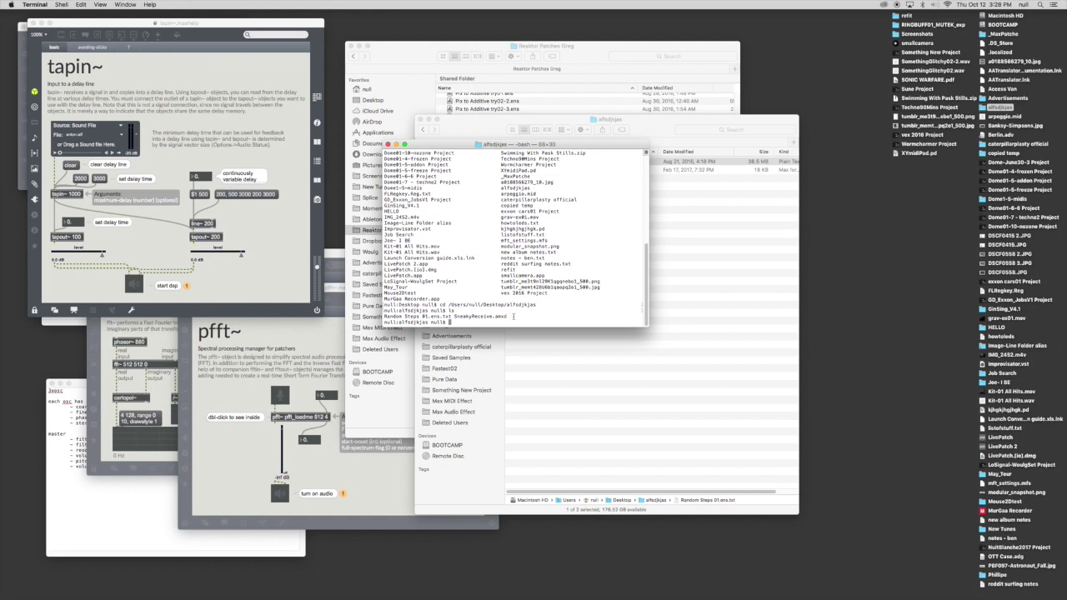
text(ls -l)
key(Return)
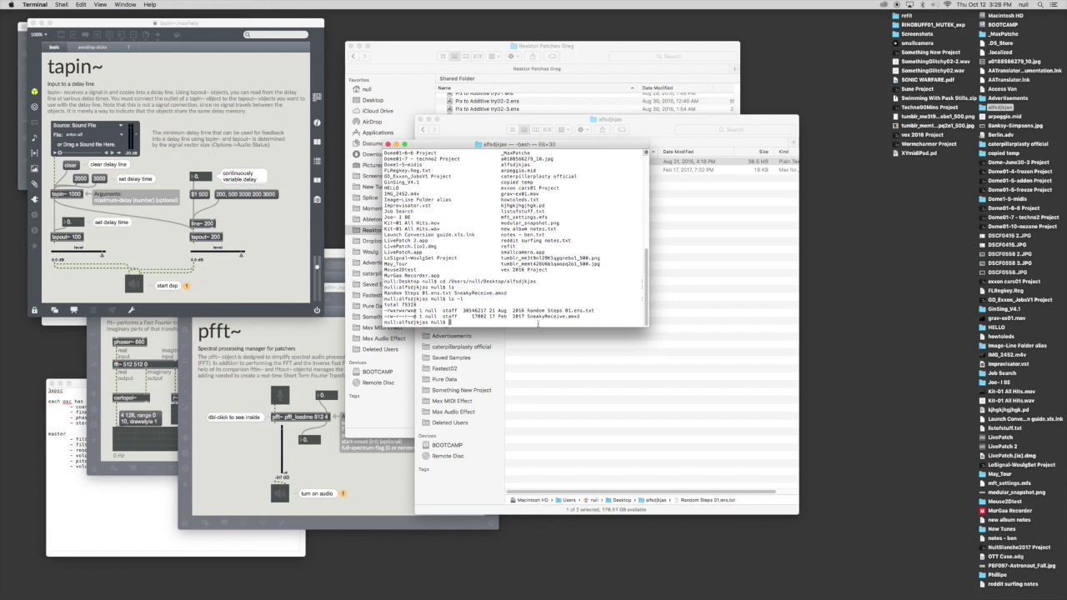
Rename Random Steps 01.ens.txt to Random Steps 01.ens with an mv command.
text(mv)
text(S)
key(BackSpace)
drag(534, 144, 422, 179)
drag(576, 162, 419, 356)
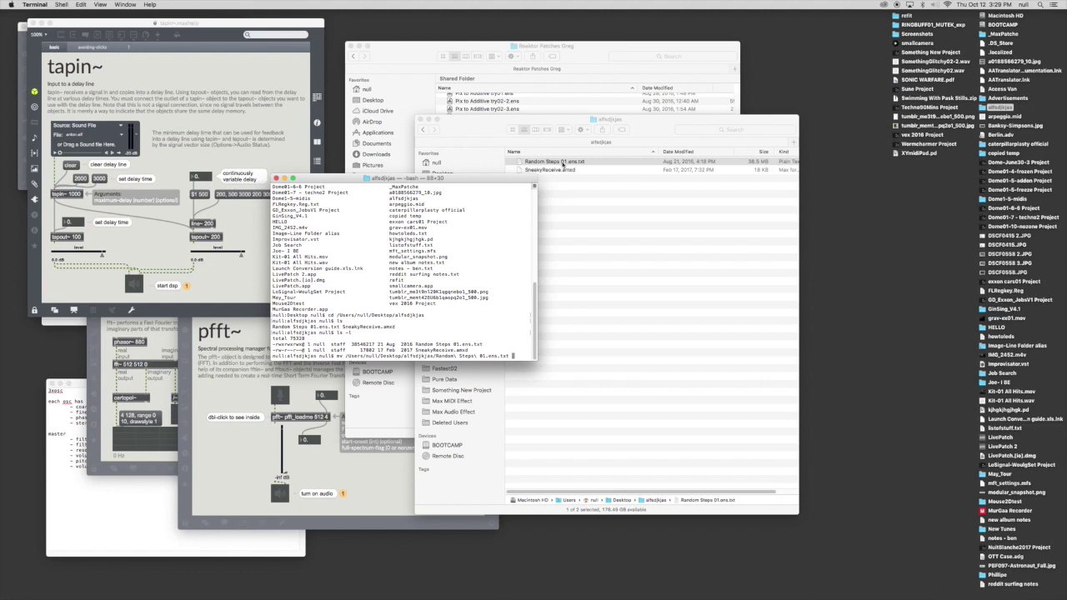
drag(560, 162, 538, 359)
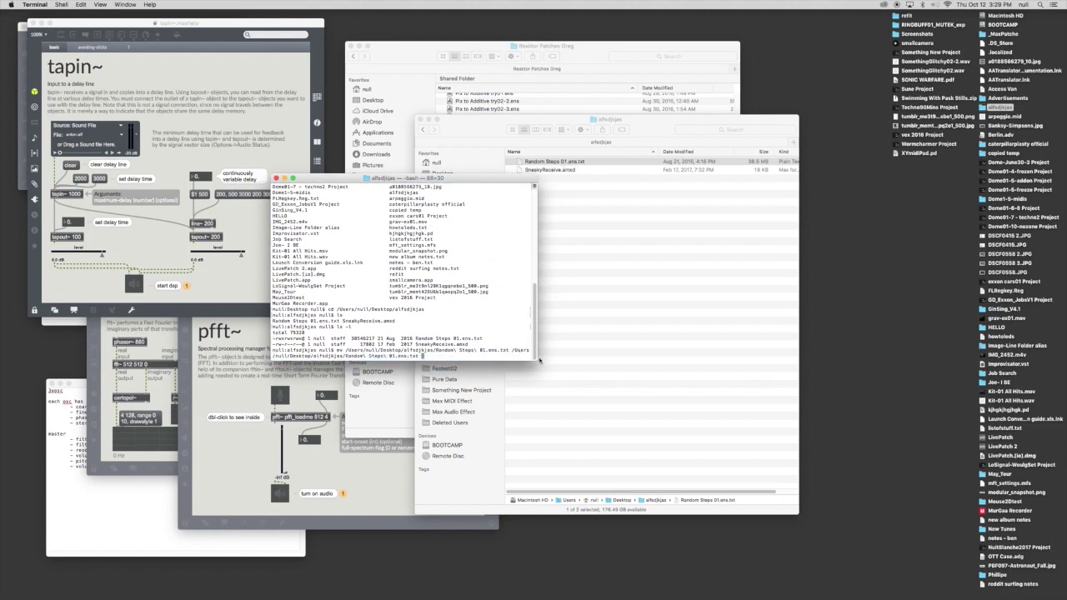
key(BackSpace)
key(BackSpace)
key(BackSpace)
key(BackSpace)
key(BackSpace)
key(Return)
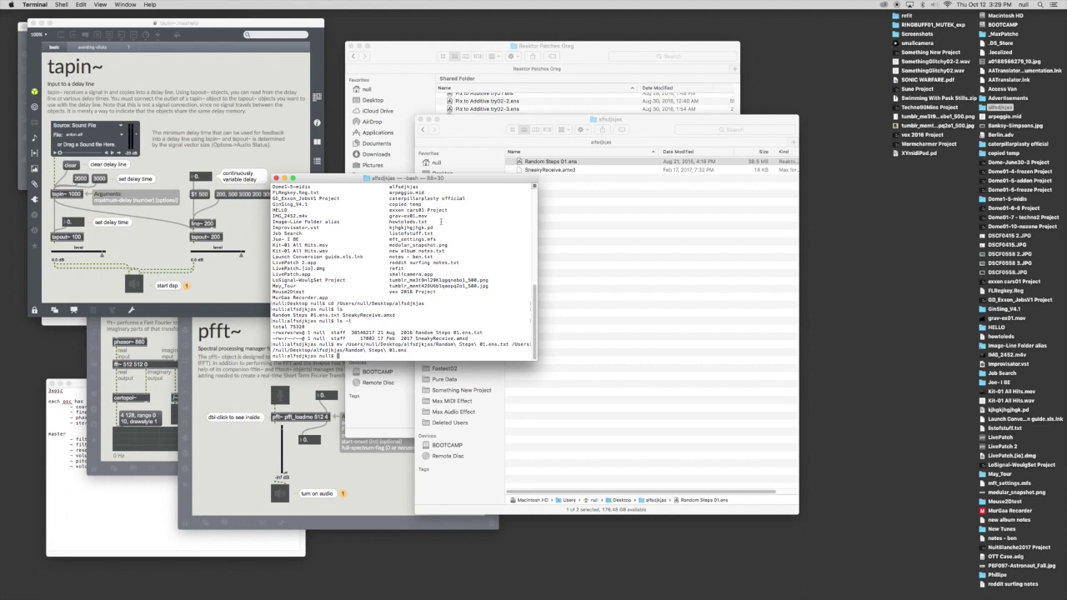
drag(428, 180, 473, 184)
Bring the Finder window to the front.
click(676, 288)
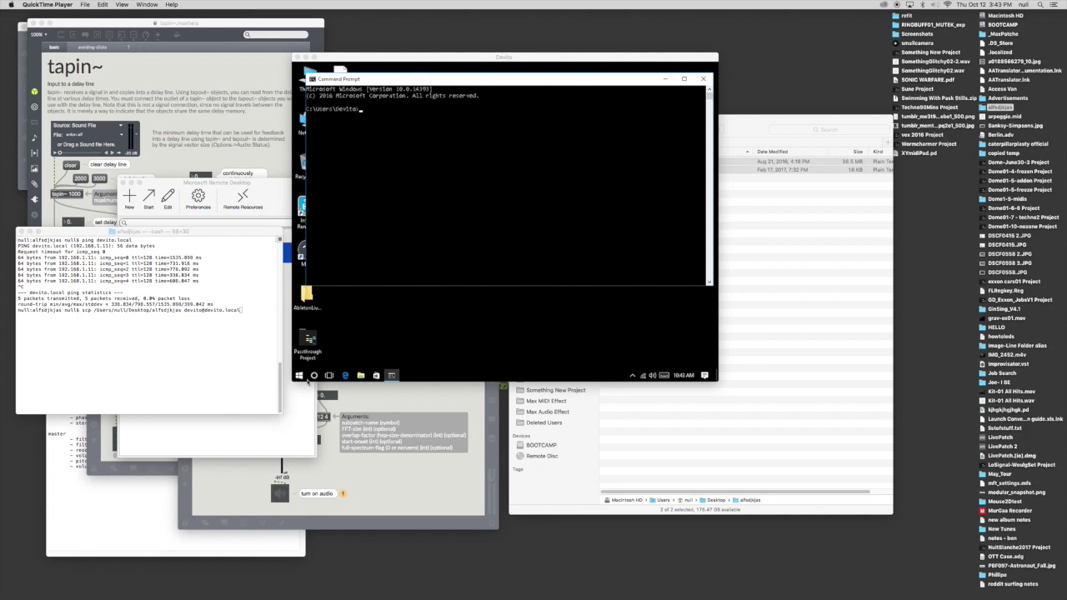
Switch to the remote Windows session and close the Cortana search panel.
click(313, 375)
click(314, 375)
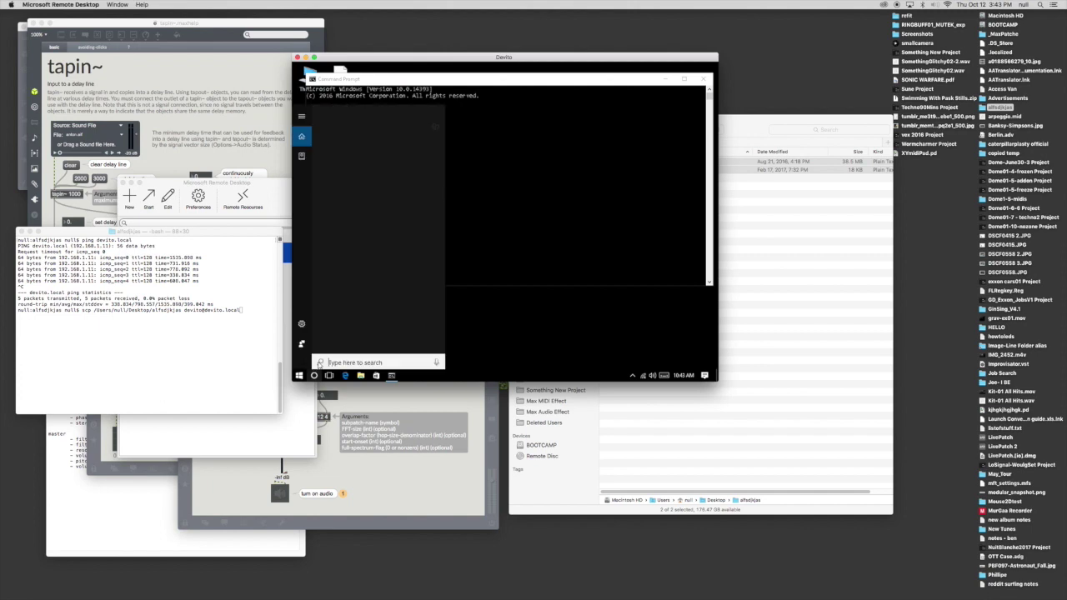
click(474, 250)
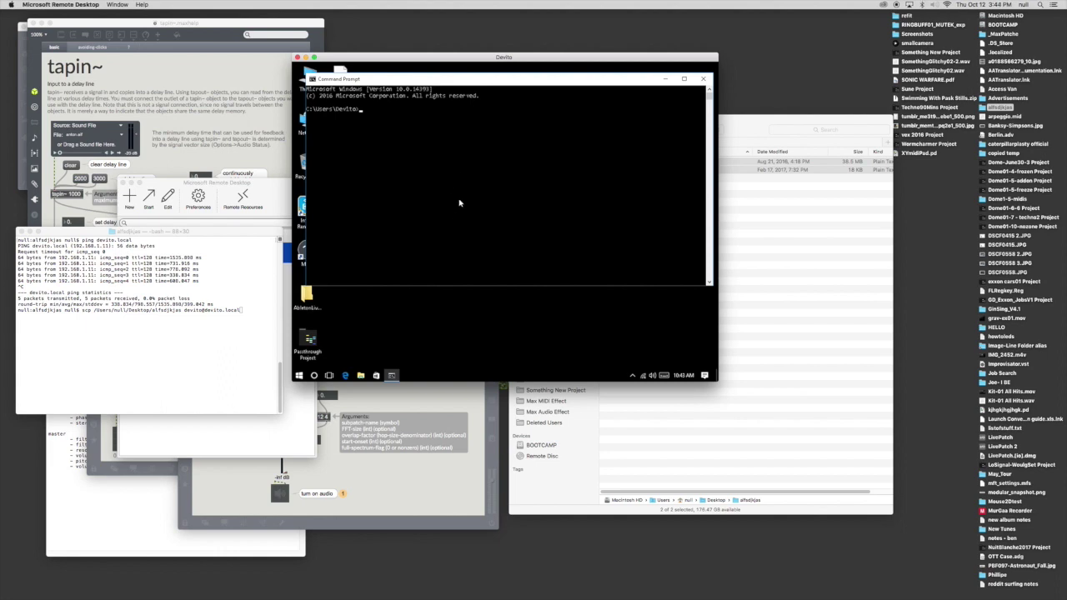
drag(480, 57, 474, 93)
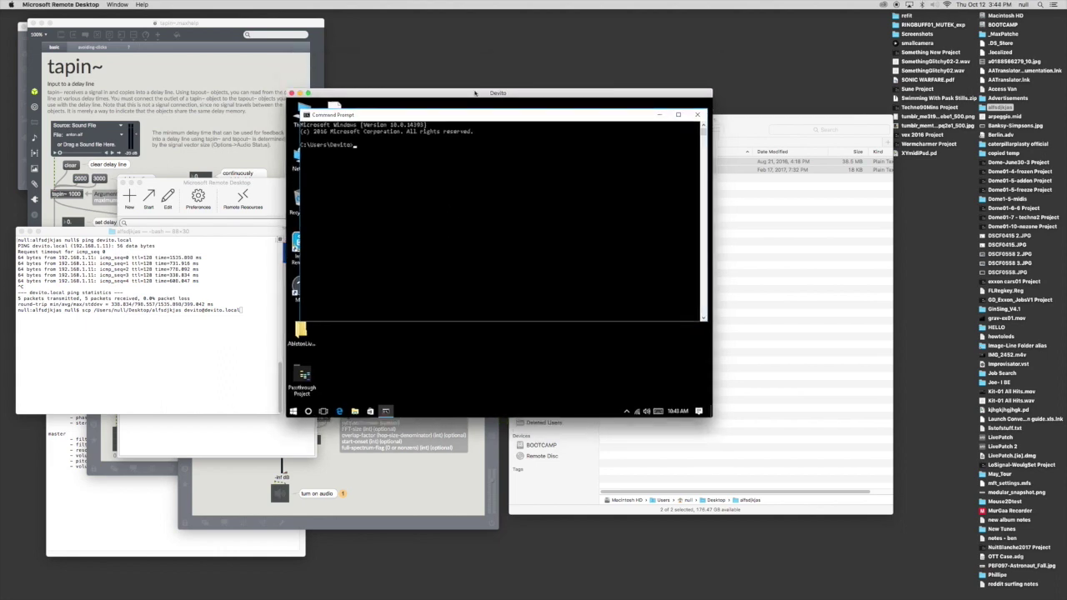
Run dir in Command Prompt to list the home folder's contents.
click(434, 163)
text(dir)
key(Return)
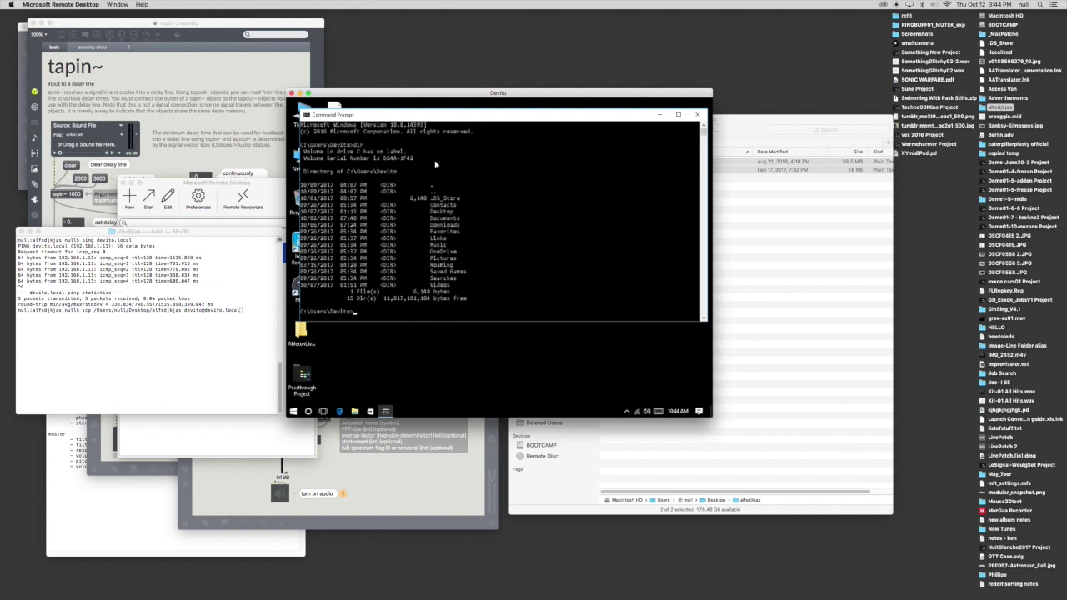
Change into Desktop and create an empty fancyfilter.ens.txt with copy NUL.
text(cd Desktop)
key(Return)
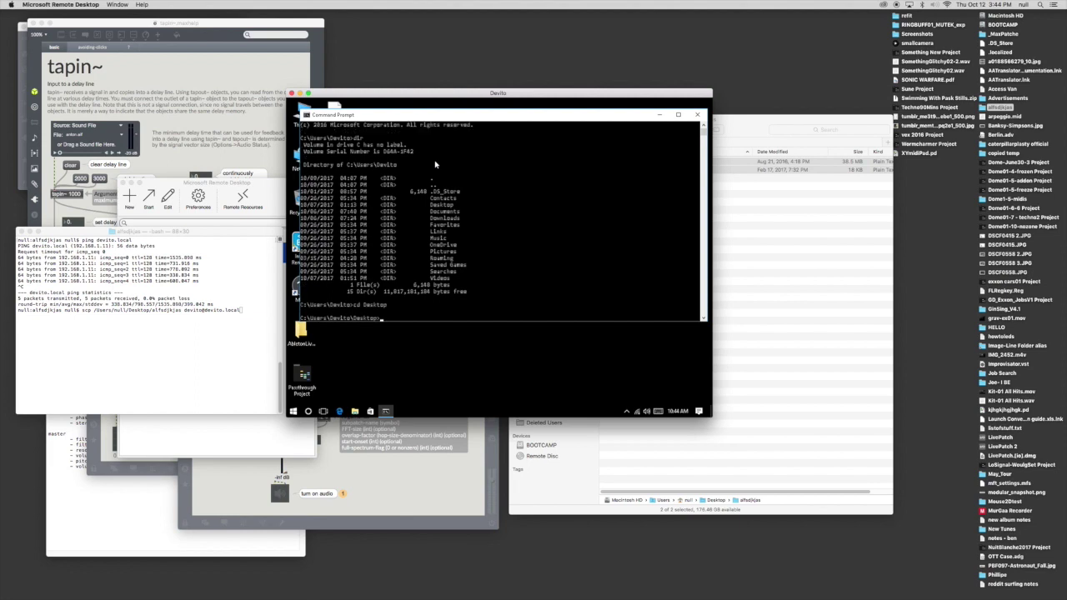
text(scp)
text(y)
text( \UL )
text(fancyfilter)
text(.max.t)
text(xt)
key(Return)
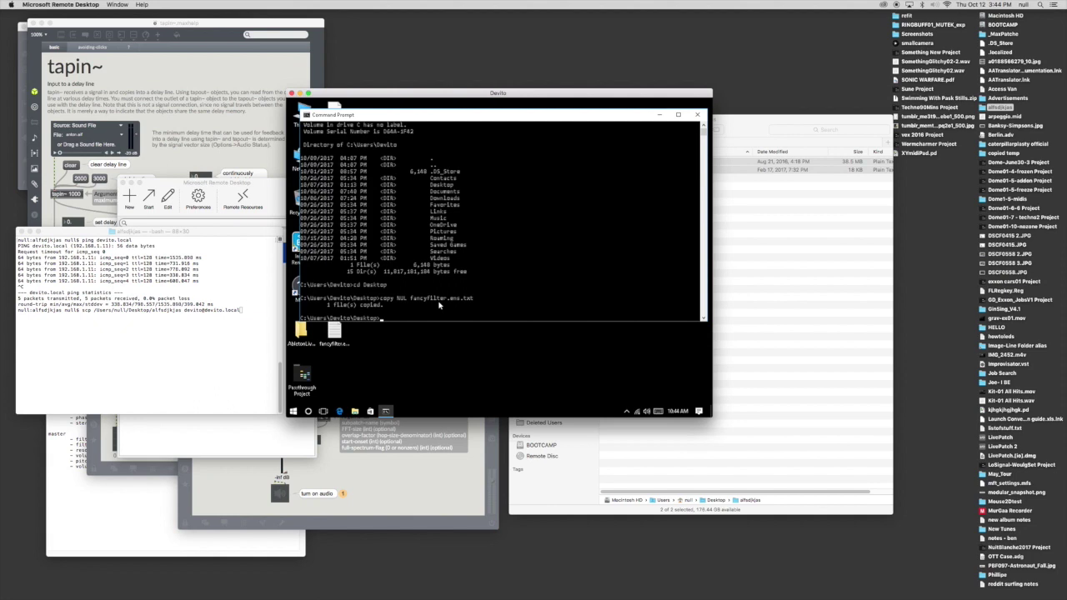
Select the new fancyfilter.ens.txt desktop icon to verify it, then refocus Command Prompt.
click(342, 339)
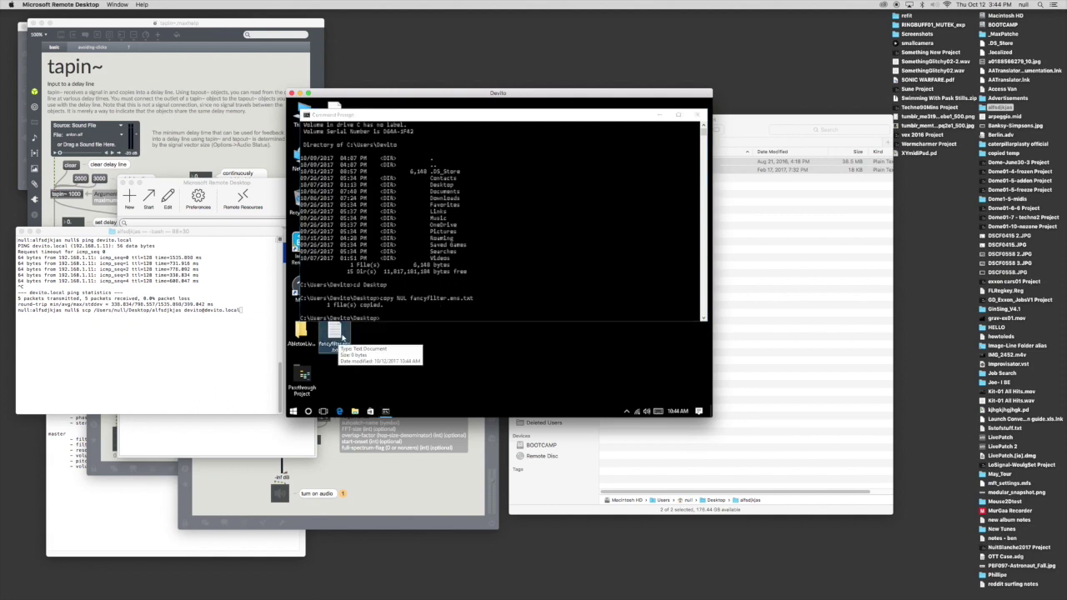
click(390, 320)
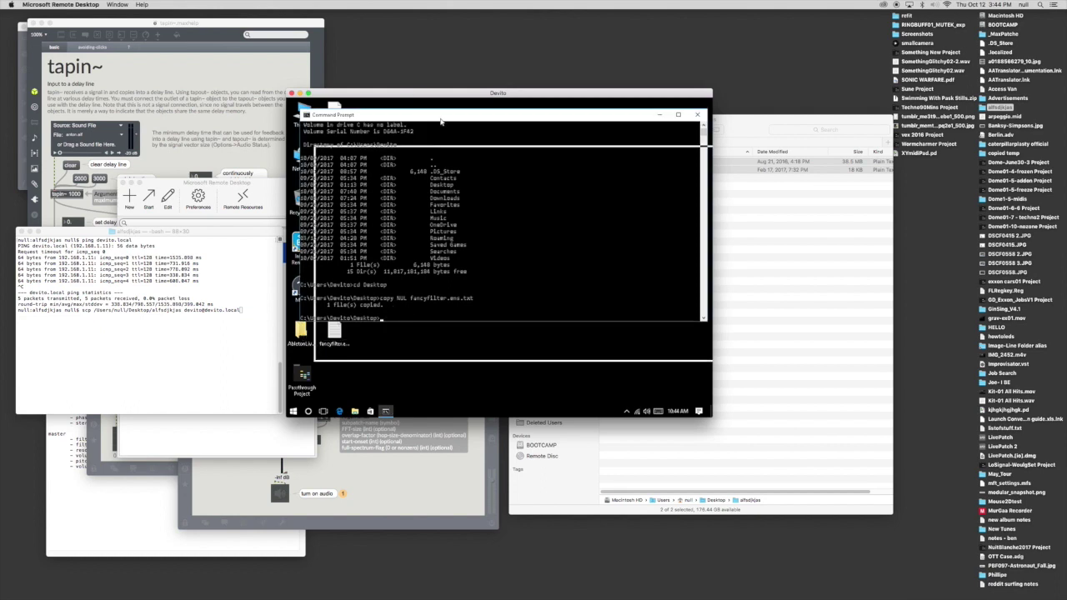
drag(450, 134, 449, 137)
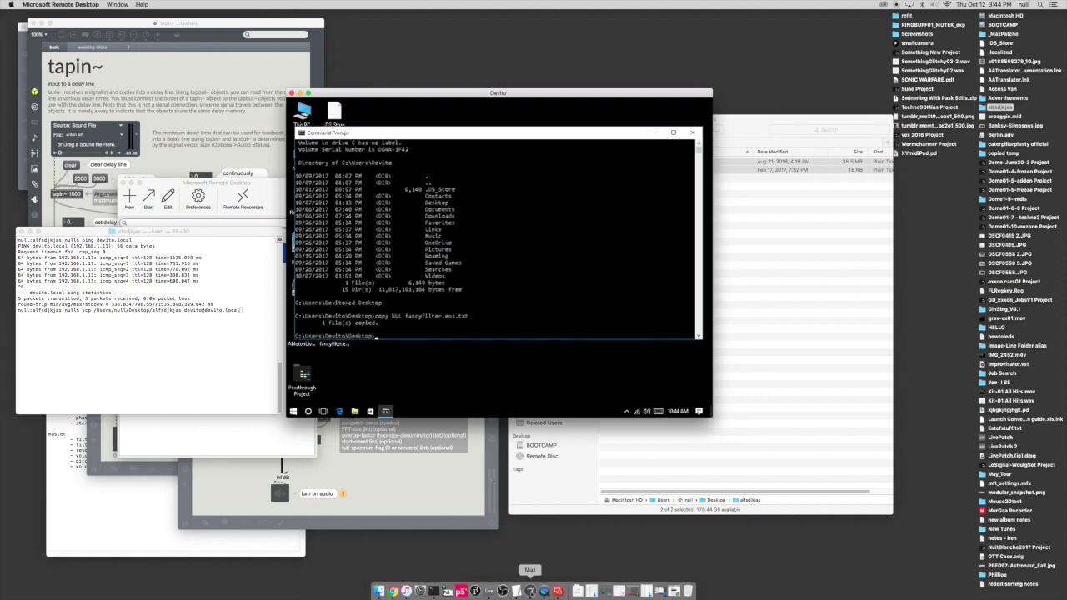
Consult the Windows Report rename guide in Chrome, then return to the remote session.
click(392, 591)
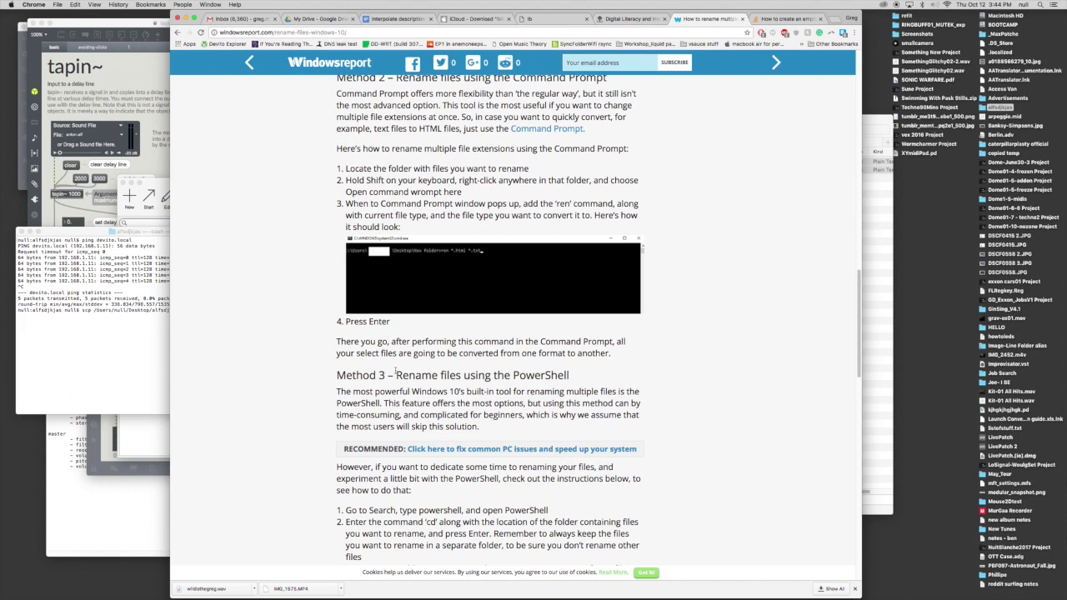
mouse_move(517, 597)
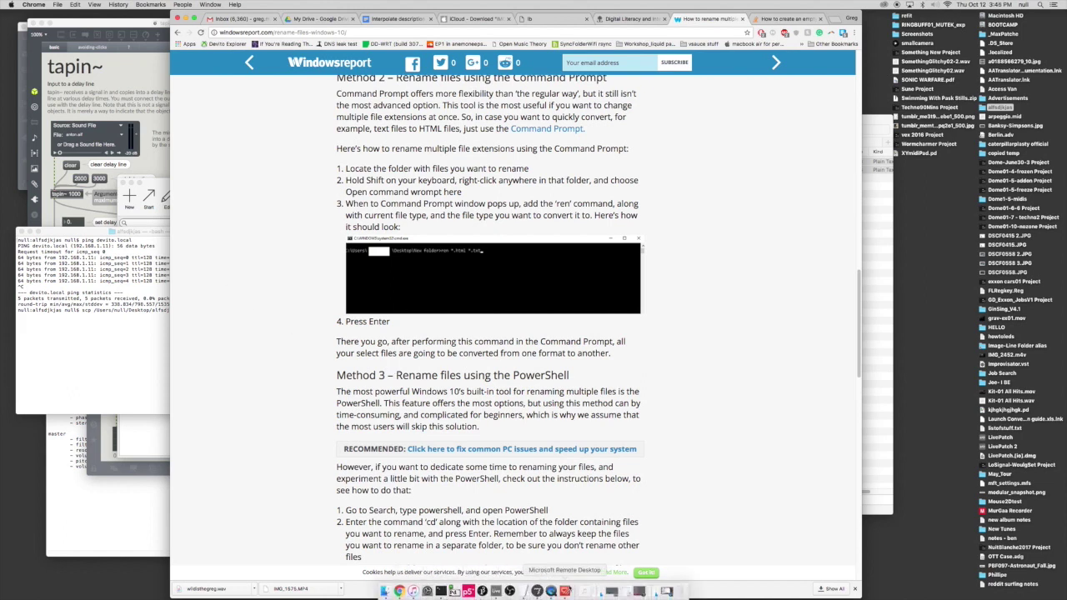
click(564, 591)
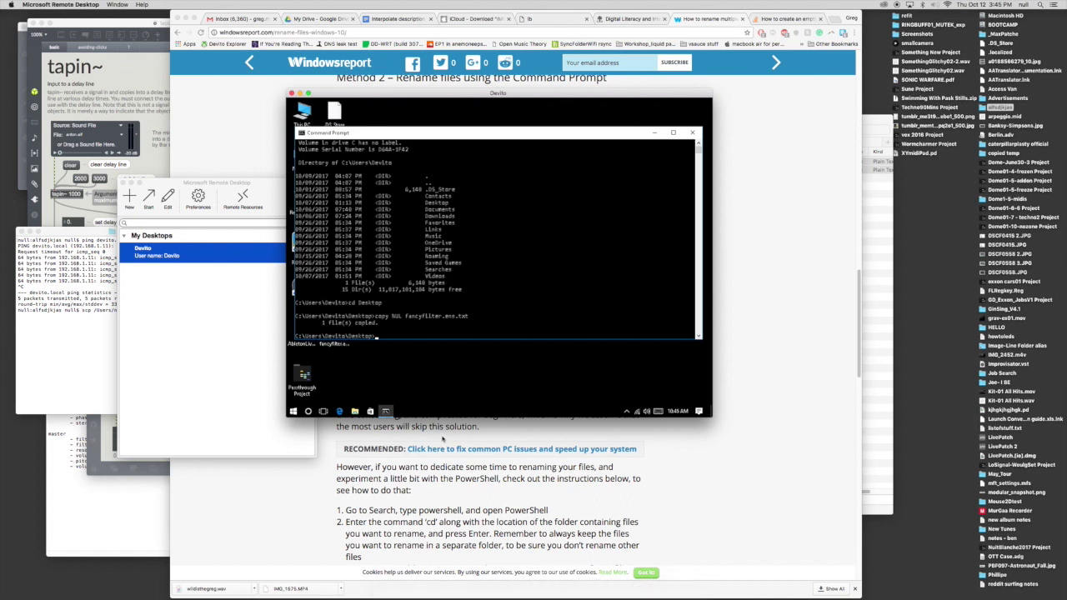
Rename fancyfilter.ens.txt to fancyfilter.ens with the ren command.
text(ren fancyfilter.ens.txt)
key(BackSpace)
key(BackSpace)
text(.txt fancyfilter.ensx)
key(BackSpace)
key(BackSpace)
text(s)
key(Return)
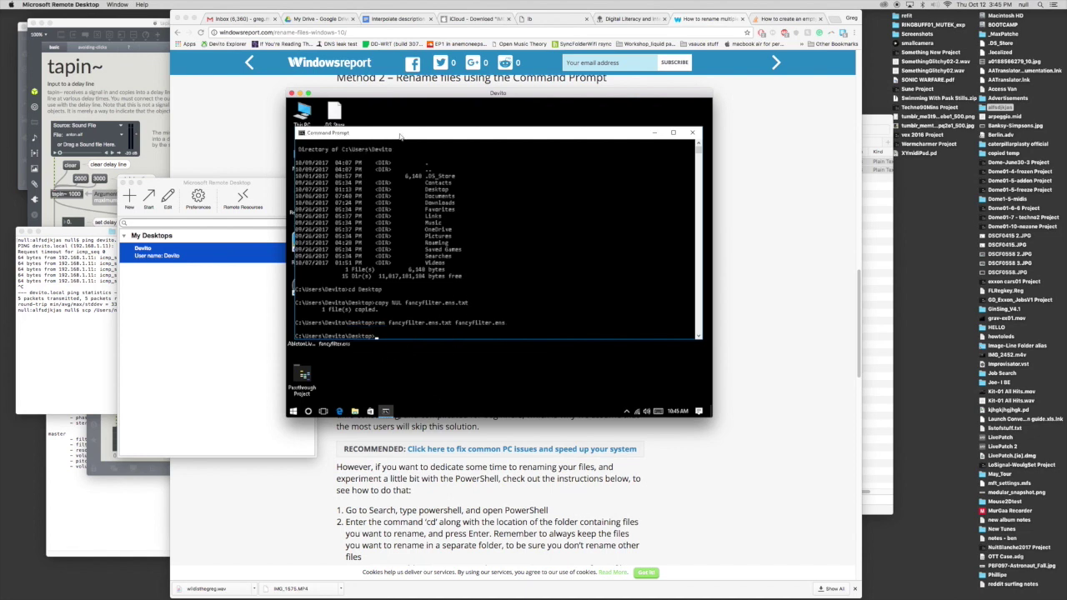
Nudge the Command Prompt window up and left.
click(399, 136)
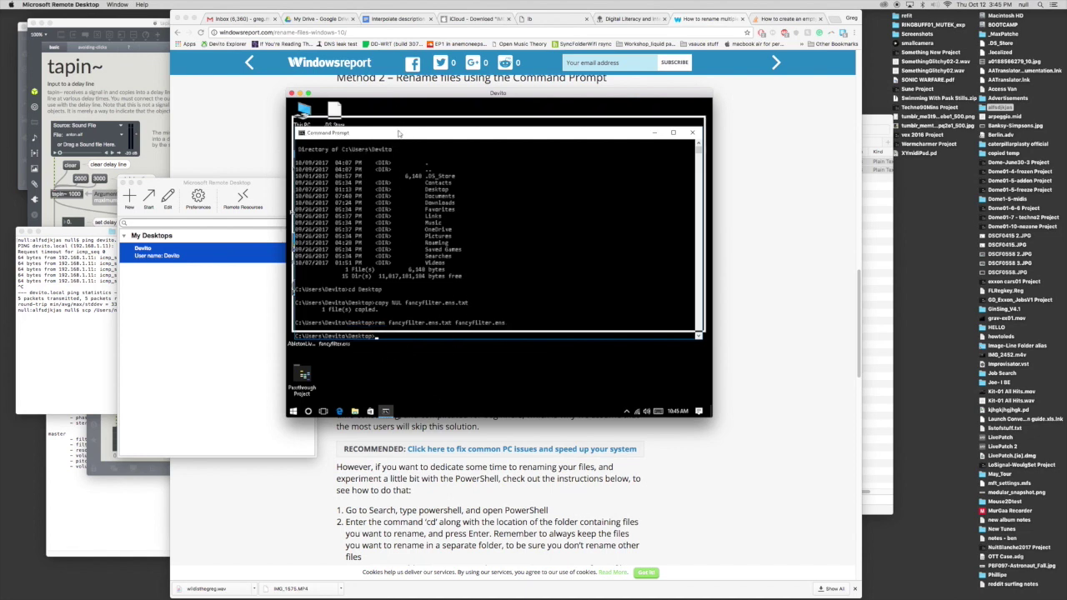
drag(398, 134, 398, 132)
click(398, 131)
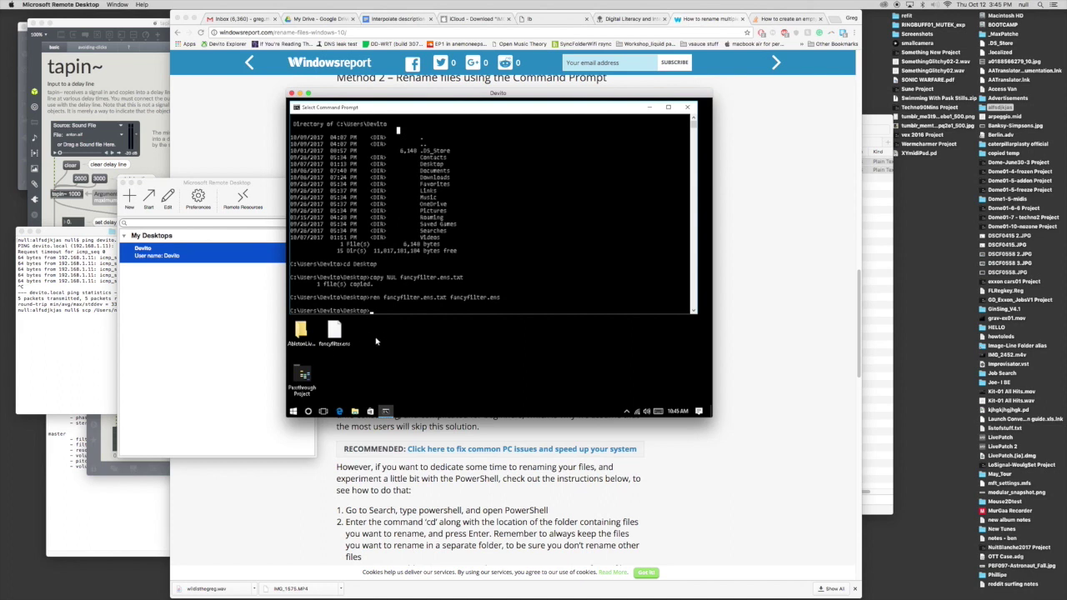
Check the fancyfilter.ens icon, then drag Command Prompt down-right to reveal desktop icons.
click(332, 334)
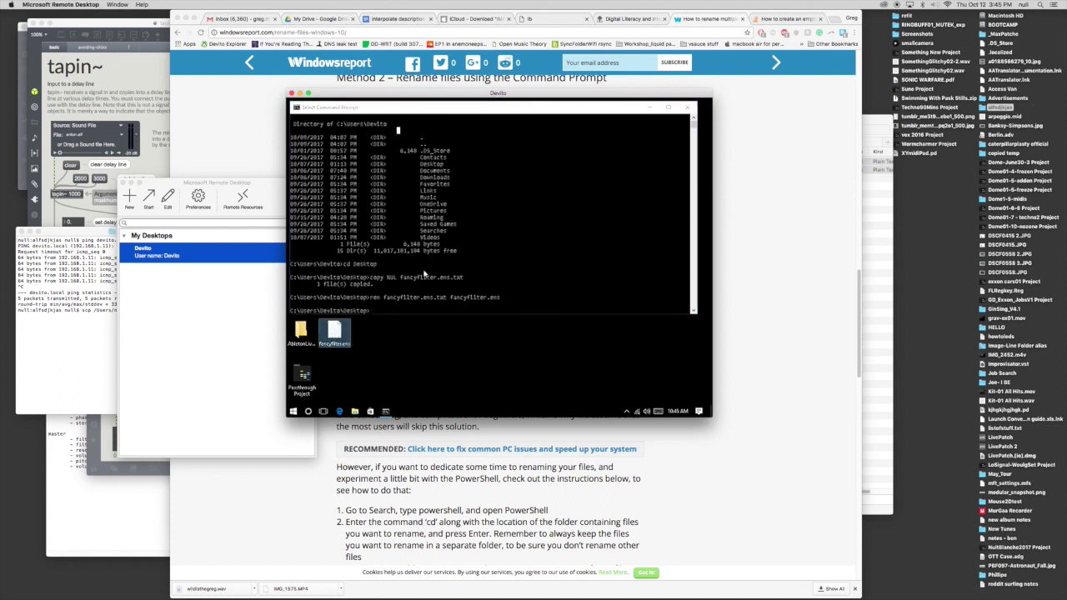
click(368, 320)
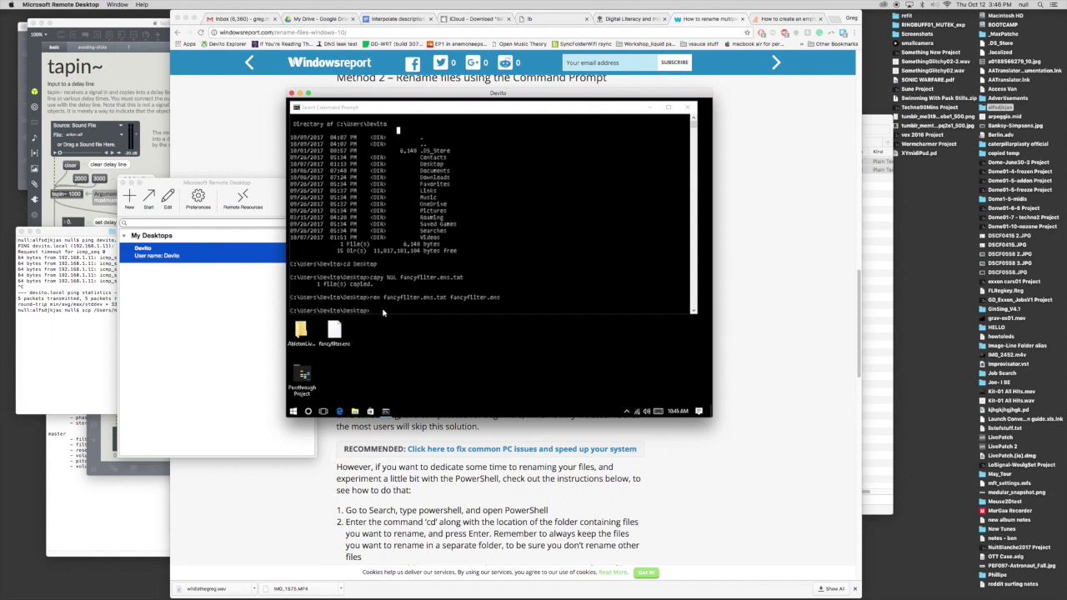
key(super)
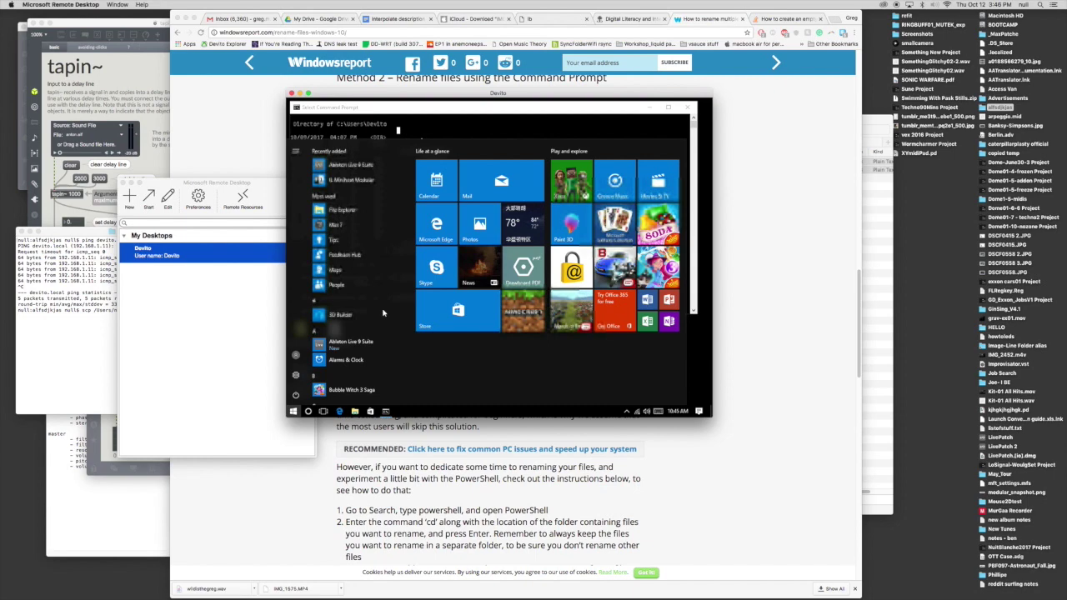
click(384, 313)
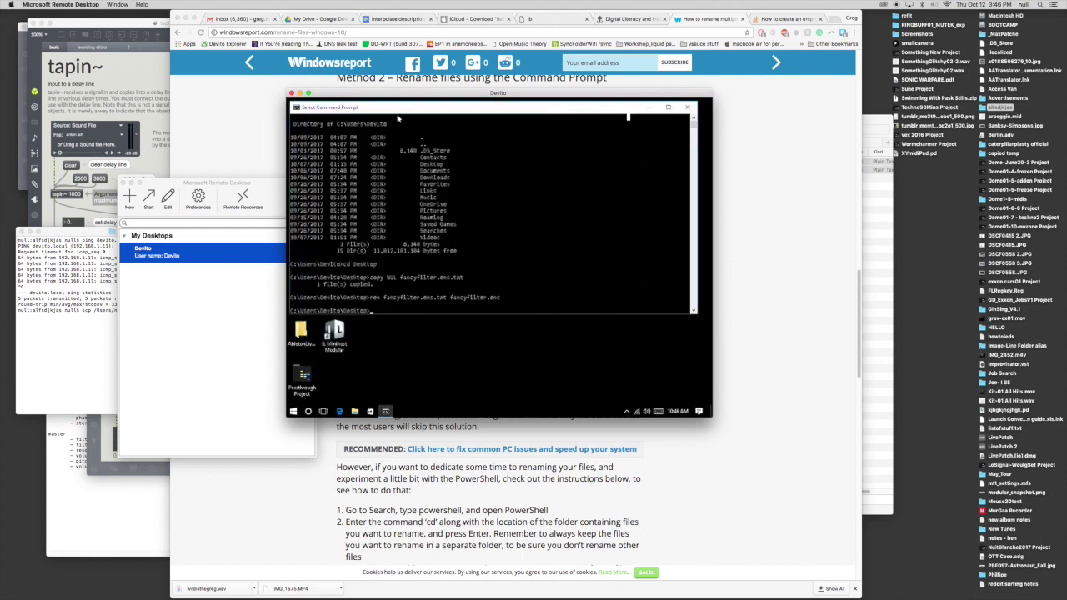
drag(398, 109, 523, 169)
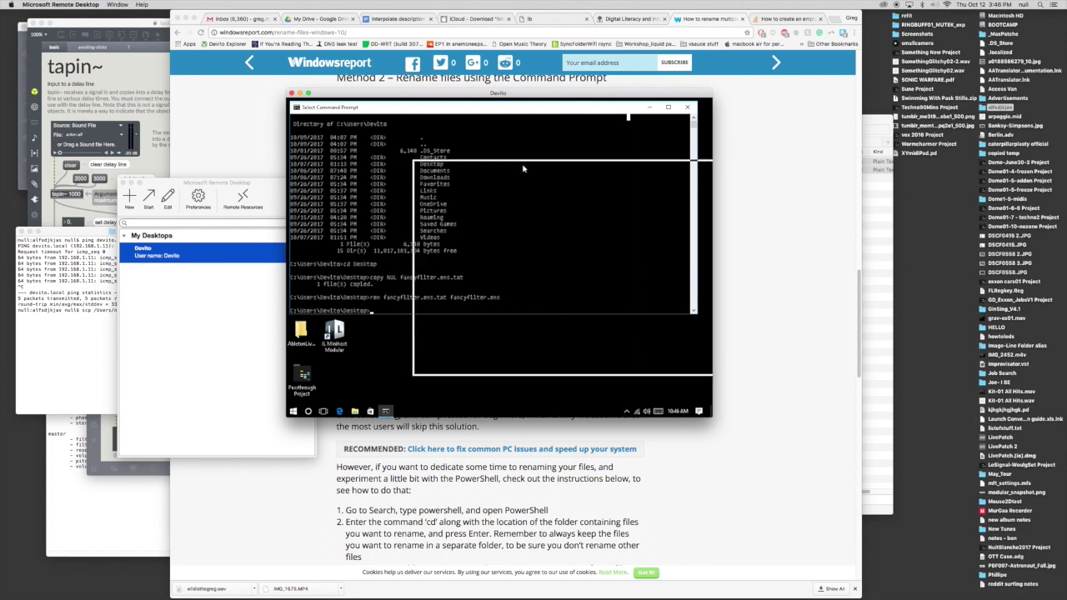
drag(522, 169, 522, 168)
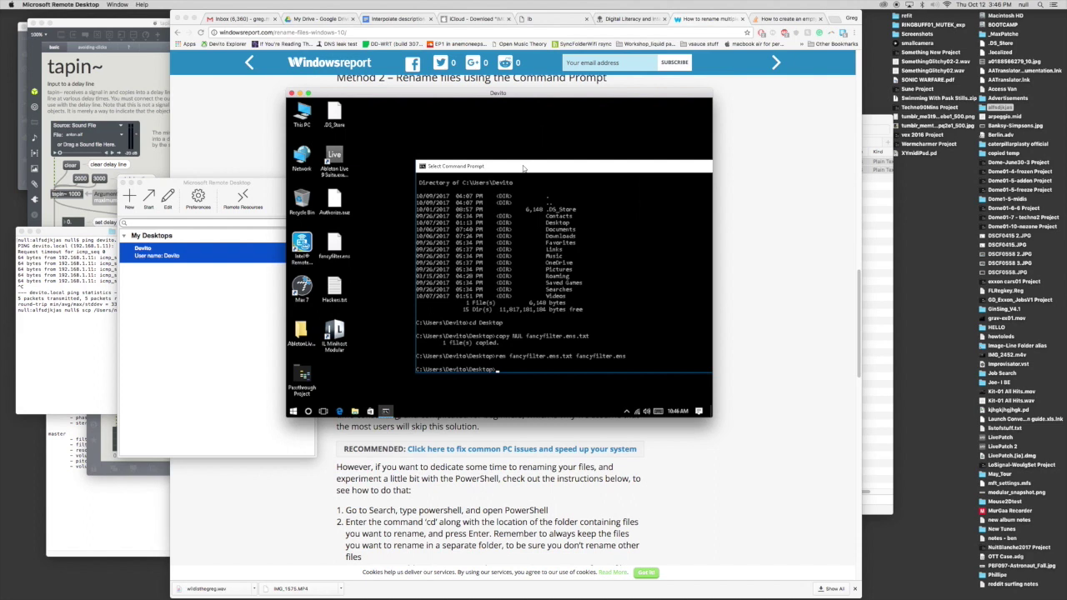
Create empty blsadfj.ens.txt, adslkfjlsakjfaldks.ens.txt and askldjfkaah.ens.txt with copy NUL.
drag(523, 168, 422, 132)
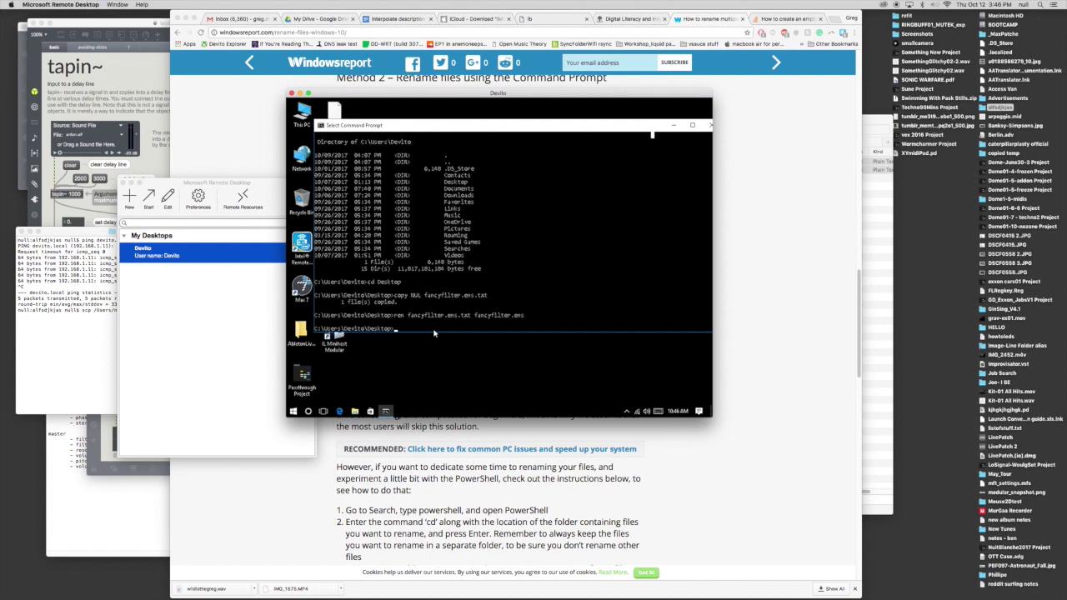
text(copy NUL blsadfj.ens.txt)
key(Return)
text(copy NU)
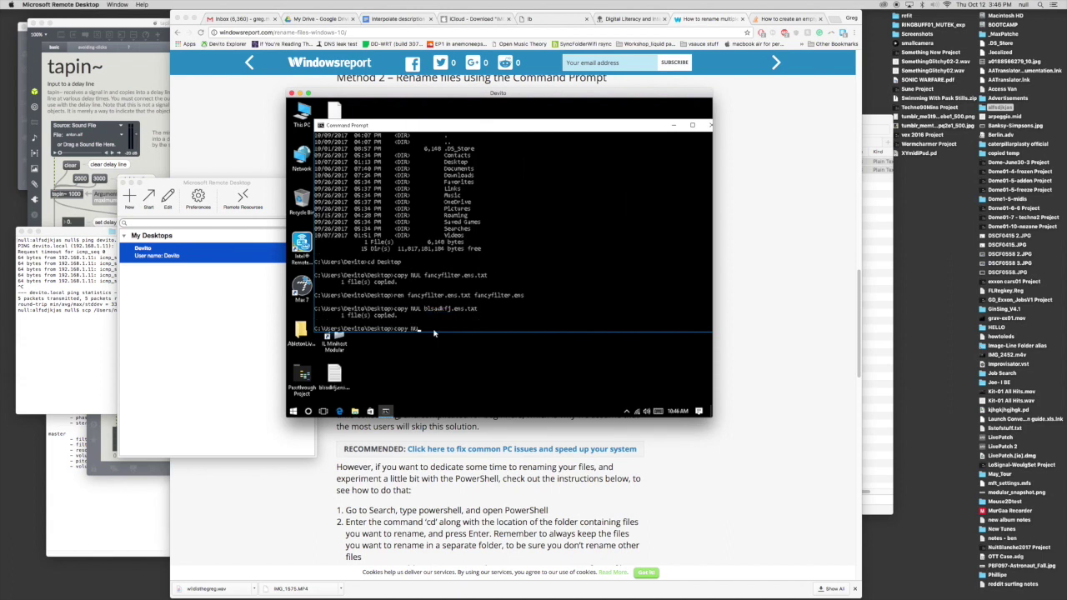
text(L adslkfjlsakjfaldks.)
text(ens)
text(.tx)
text(t)
key(Return)
text(copy)
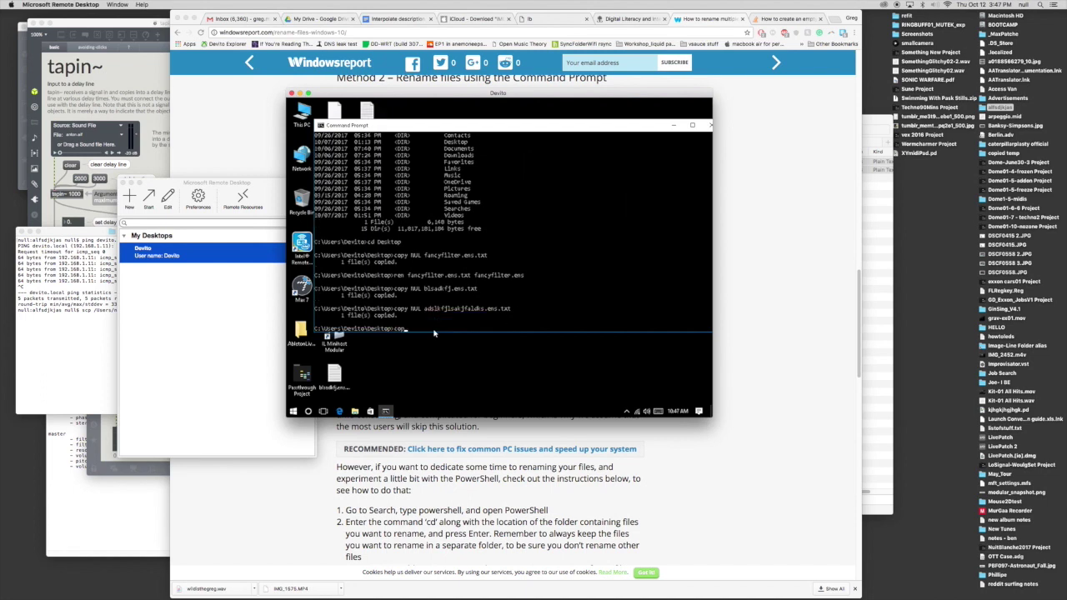
text( NUL askldjfkaah.ens.txt)
key(Return)
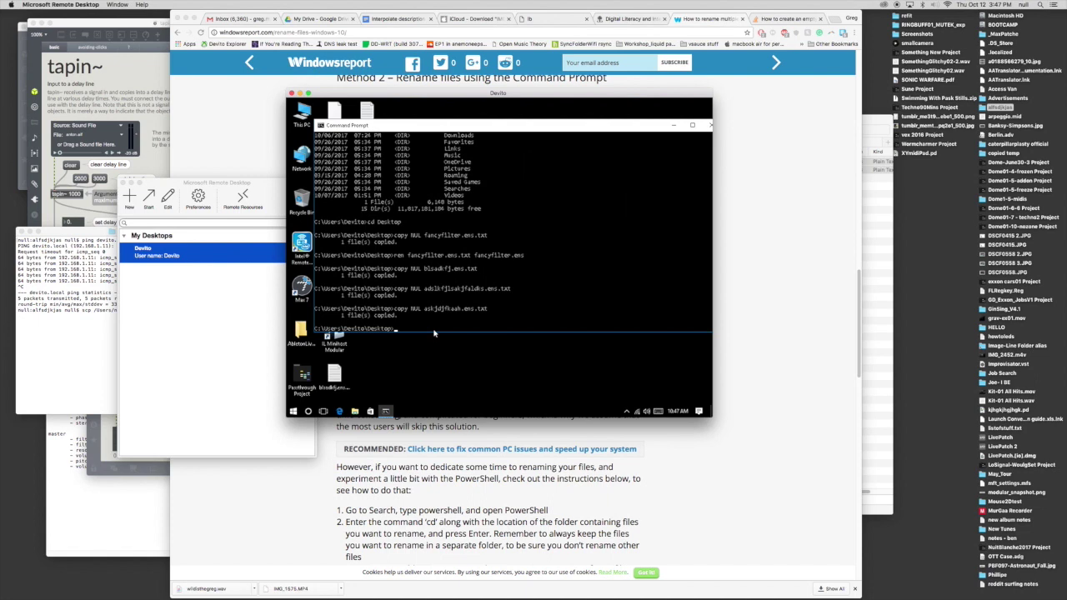
text(ren)
Batch rename every .ens.txt file to .ens with ren *.ens.txt *.ens.
text(*)
text(.ens.)
text(t)
text(xt)
text( *)
text(.txt)
key(BackSpace)
key(BackSpace)
text(ens)
drag(510, 135, 626, 140)
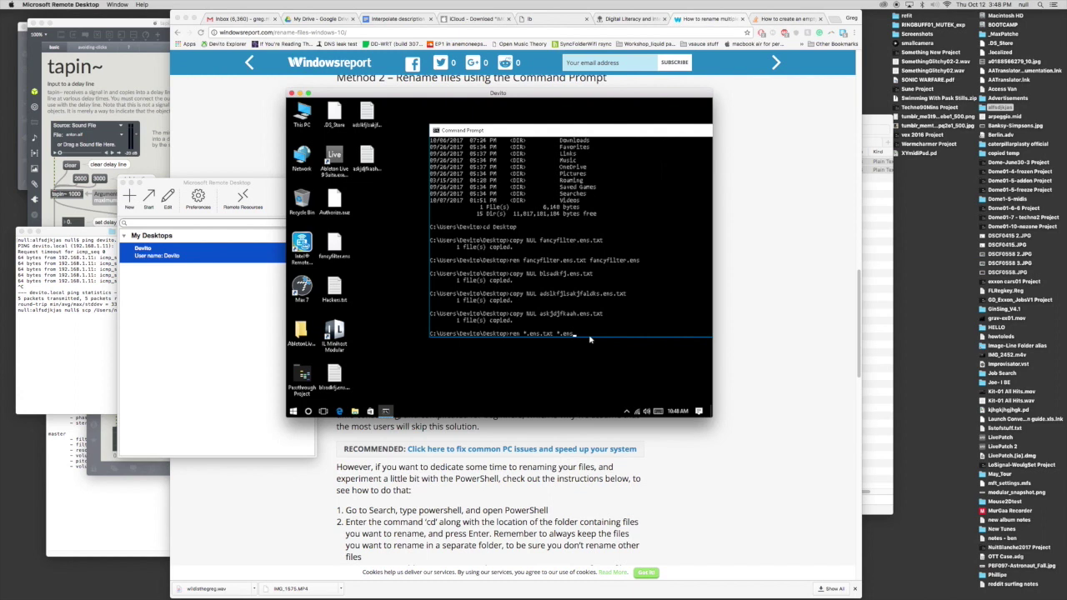
key(Return)
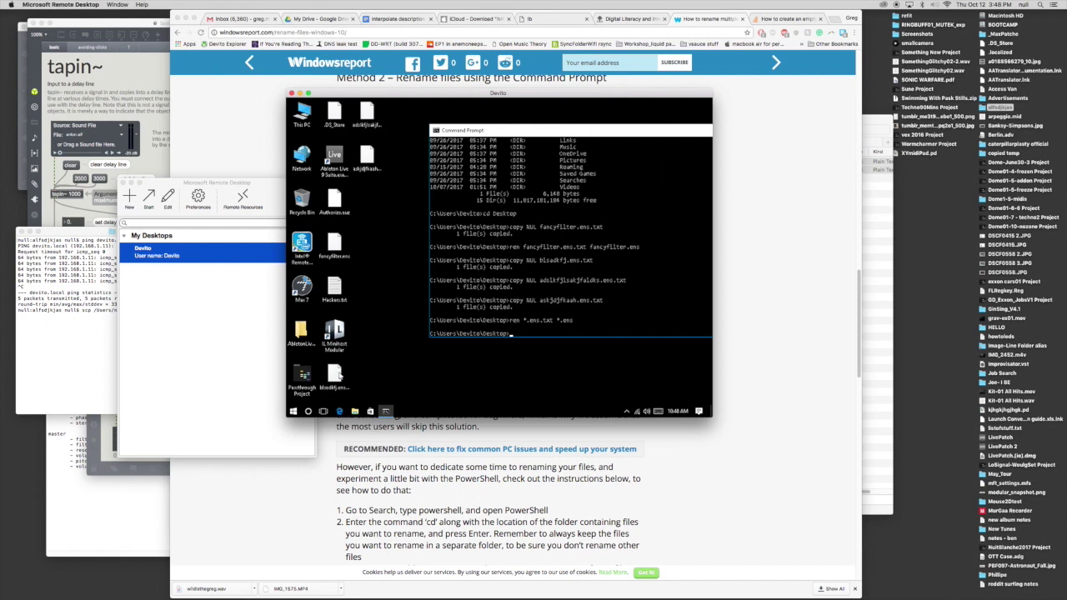
click(335, 375)
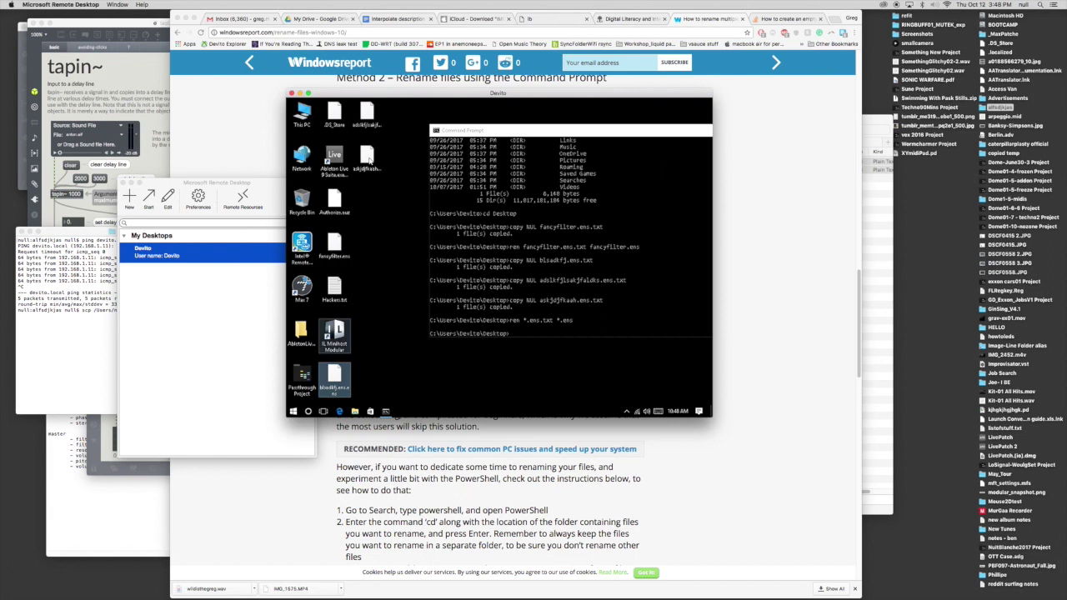
click(369, 160)
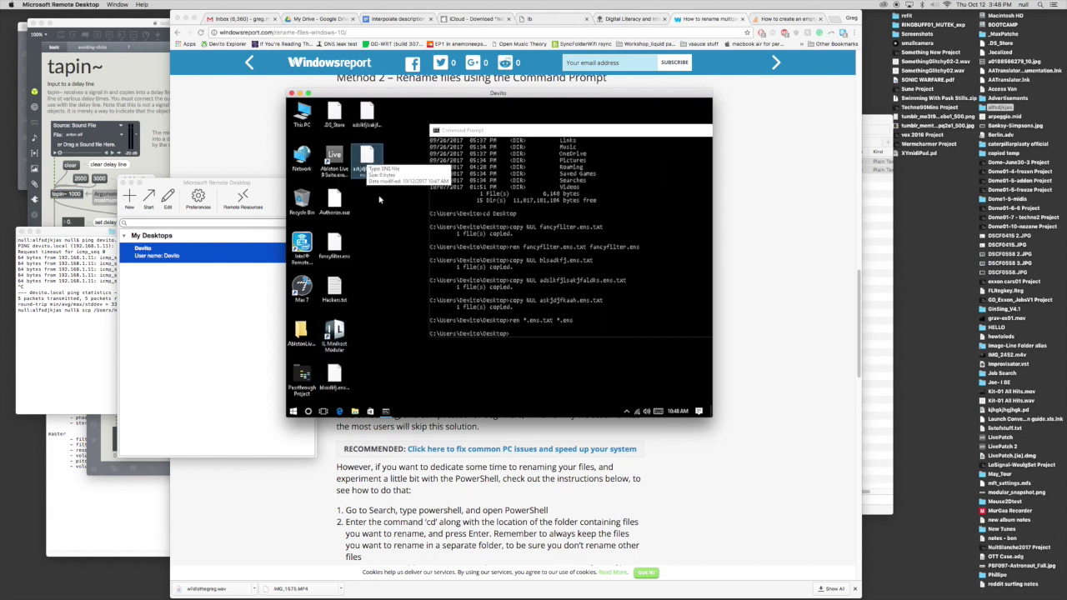
ctrl+click(367, 121)
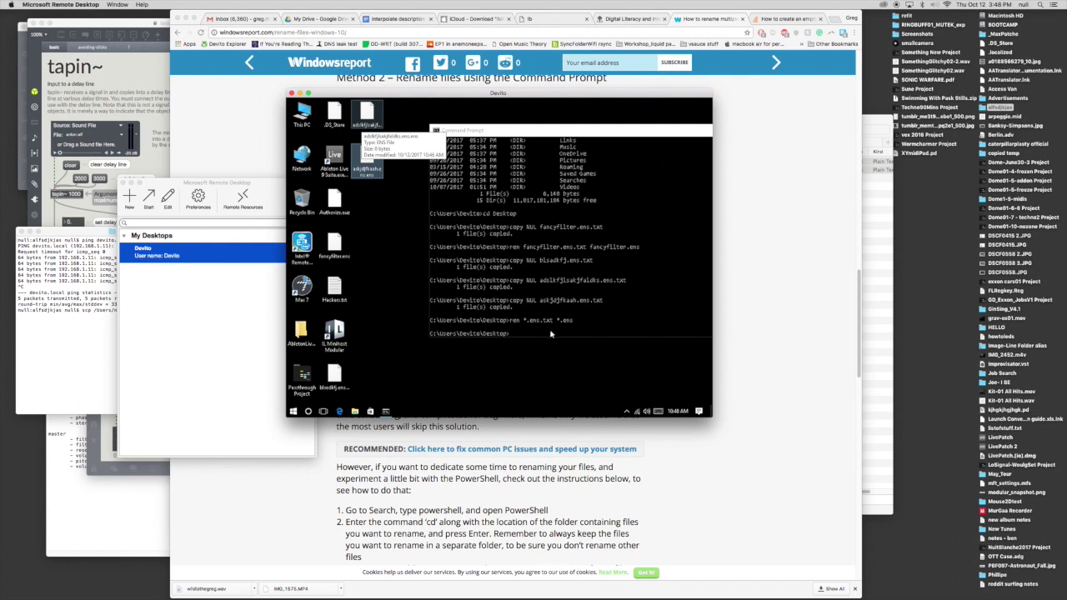
click(525, 335)
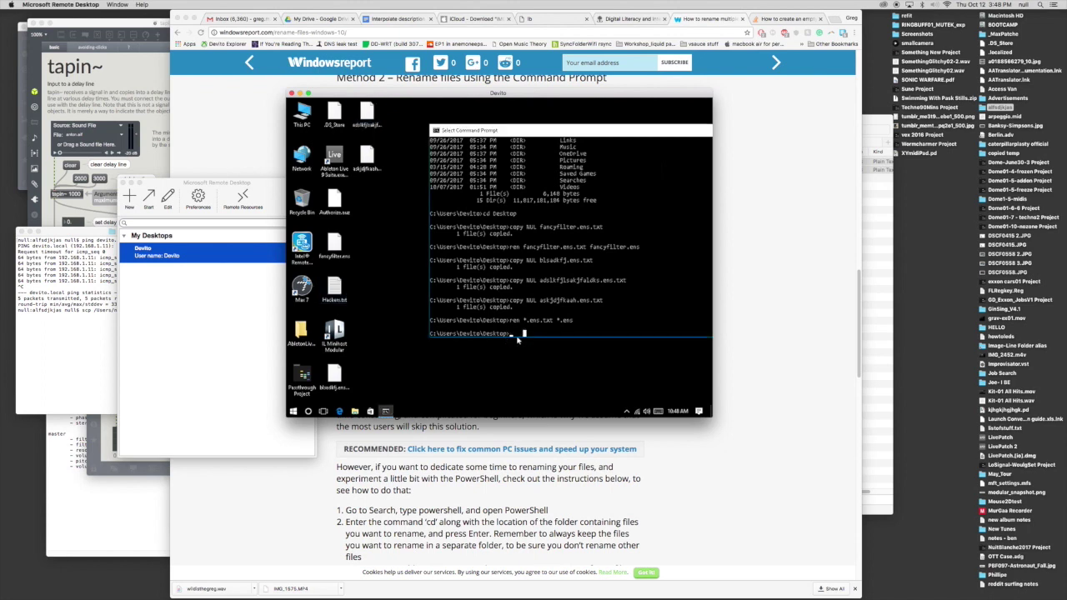
Change directory into the desktop's AbletonLiveSuite978 folder by pasting its path after cd.
key(Left)
key(Left)
text(cd)
text(C:\Users\Devito\Desktop\AbletonLiveSuite978)
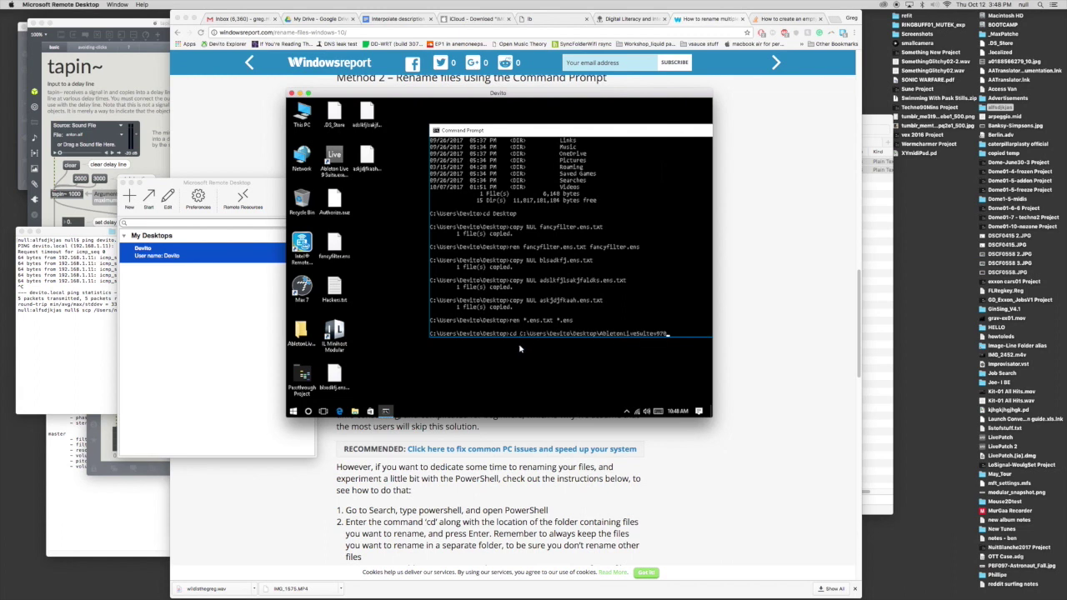
key(Return)
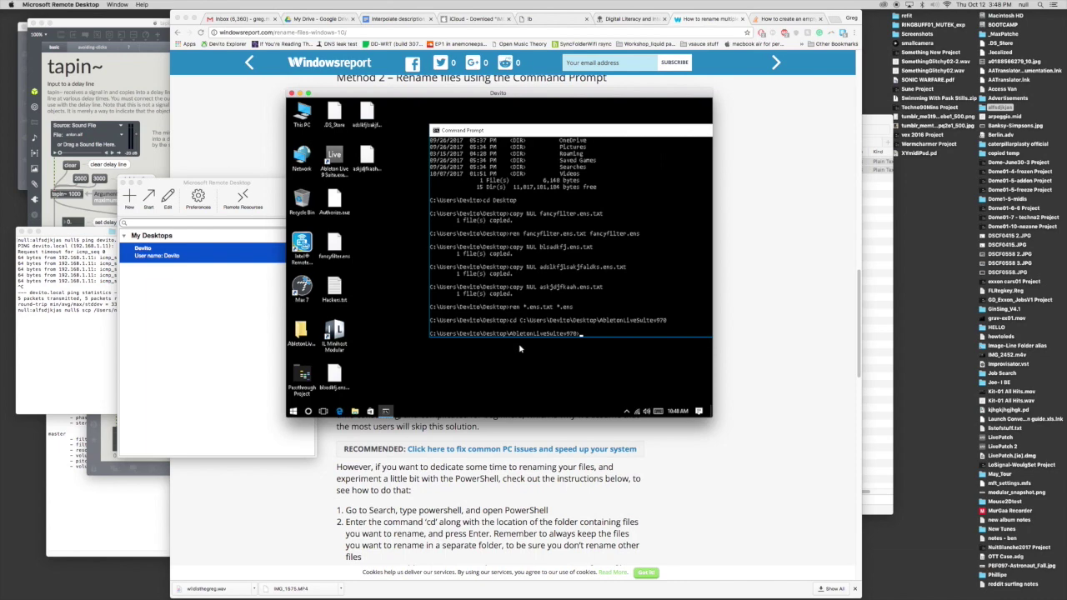